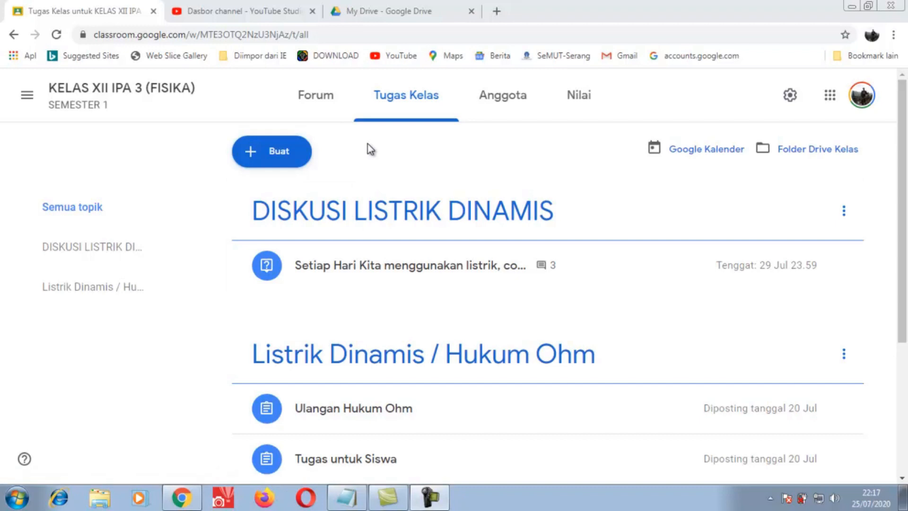
# Open the class gradebook and view the first listed student's submission for the "Absen Siswa" question
pyautogui.click(581, 99)
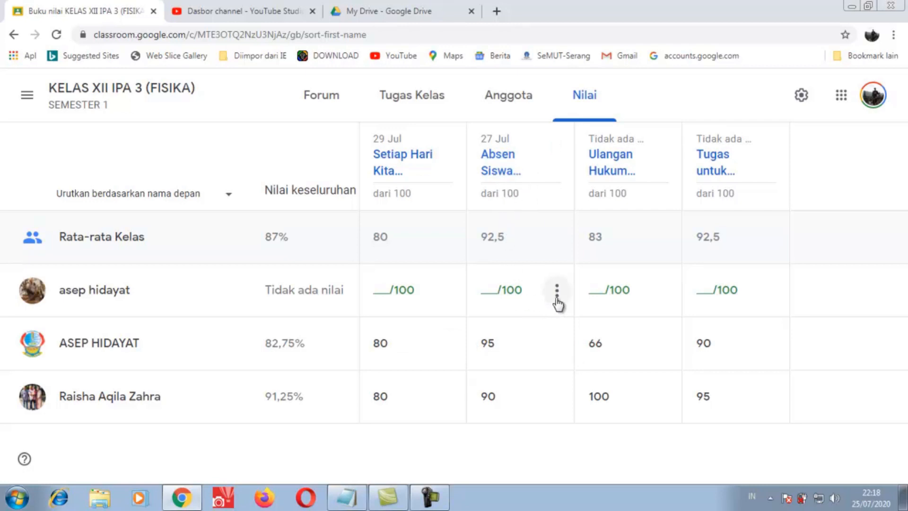
pyautogui.click(558, 293)
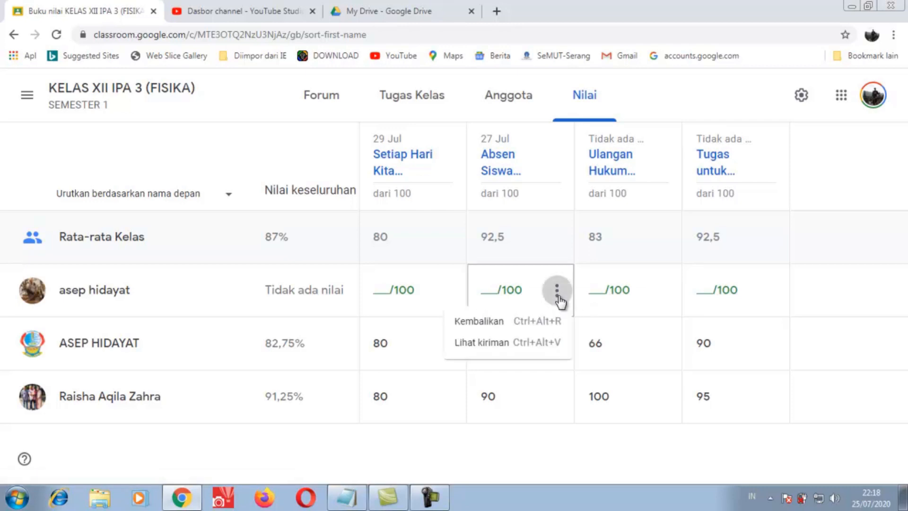
pyautogui.click(502, 344)
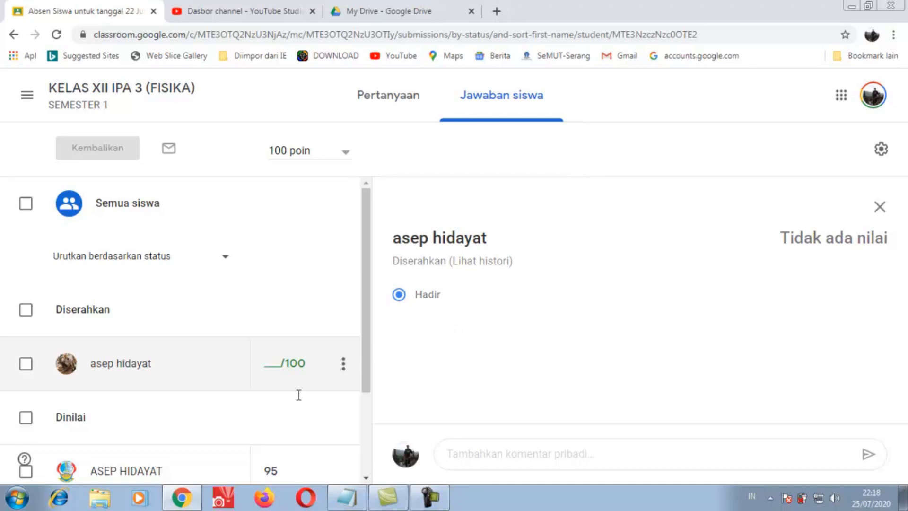
# Grade the student's "Absen Siswa" answer 80 out of 100 and return it to the student
pyautogui.click(279, 368)
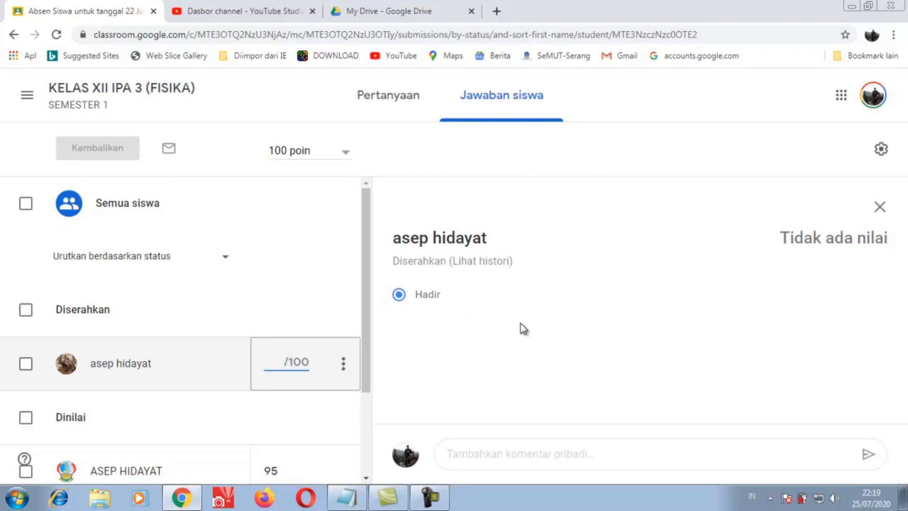
pyautogui.write('80')
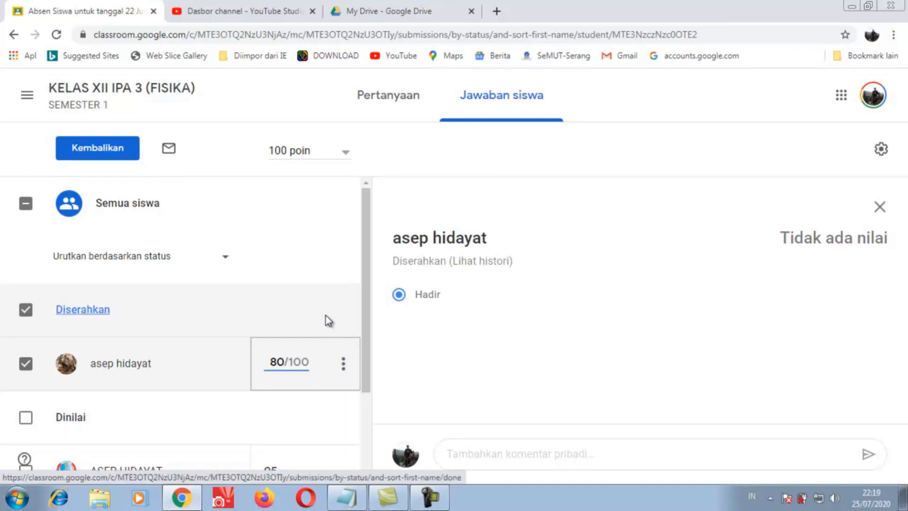
pyautogui.click(112, 150)
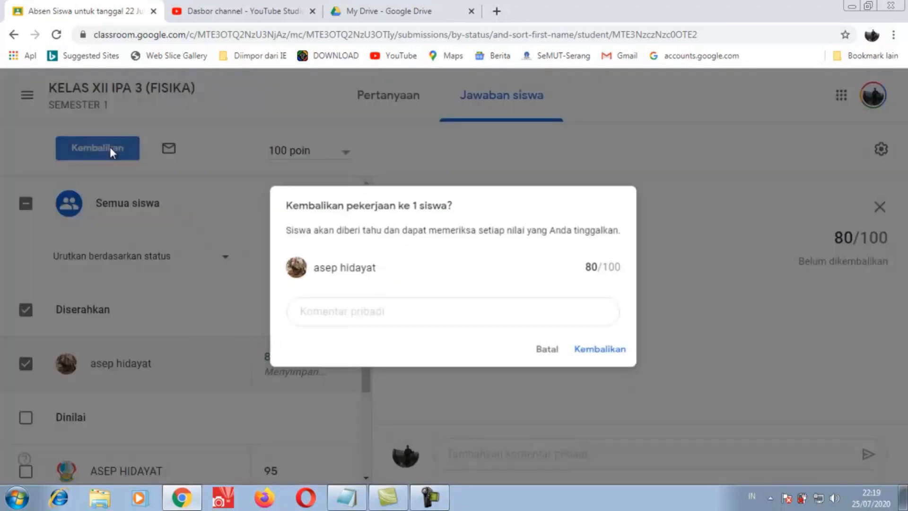
pyautogui.click(605, 350)
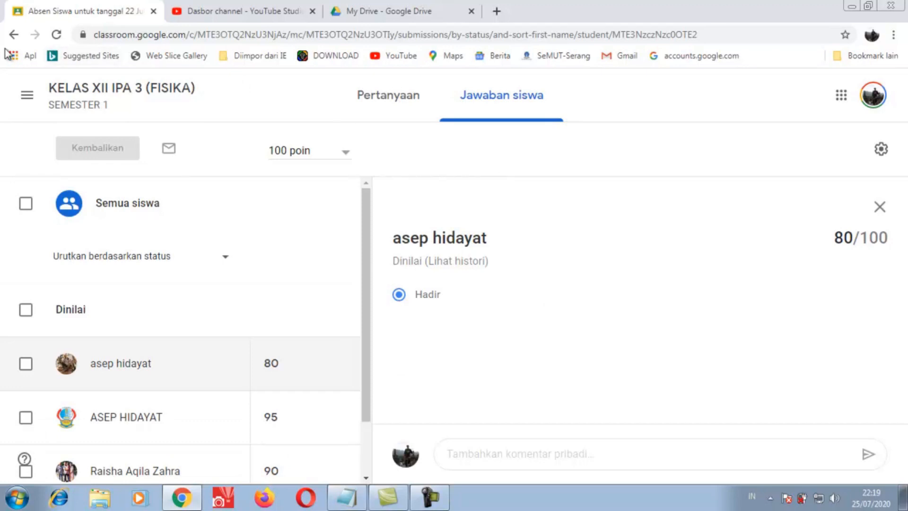
# Go back to the gradebook and open the same student's submission for "Tugas untuk Siswa"
pyautogui.click(14, 36)
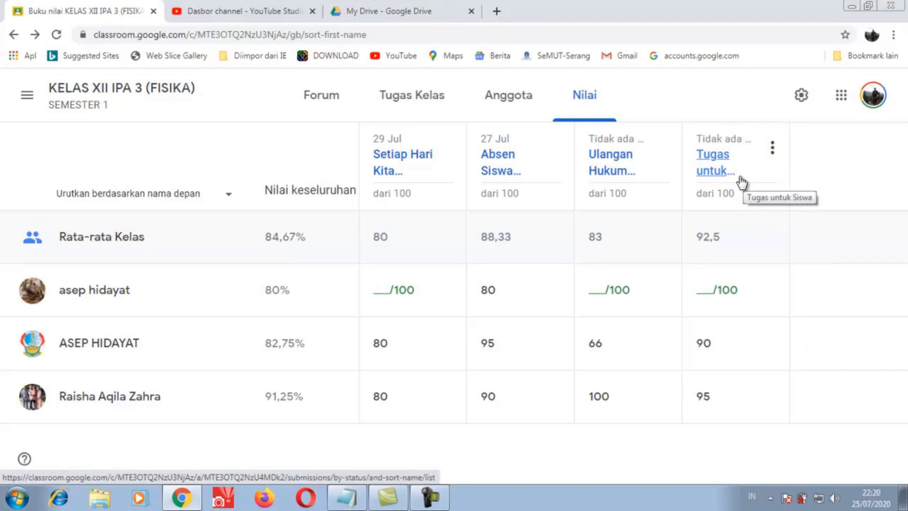
pyautogui.moveTo(735, 279)
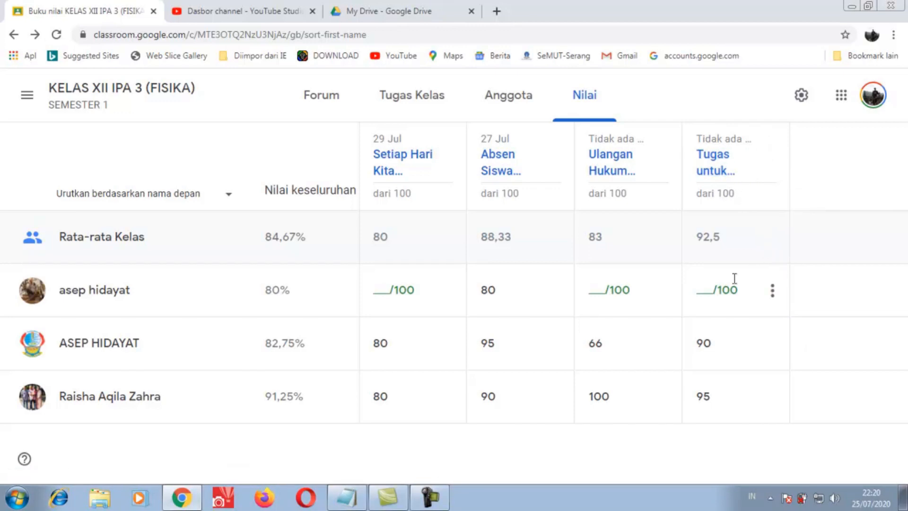
pyautogui.click(772, 297)
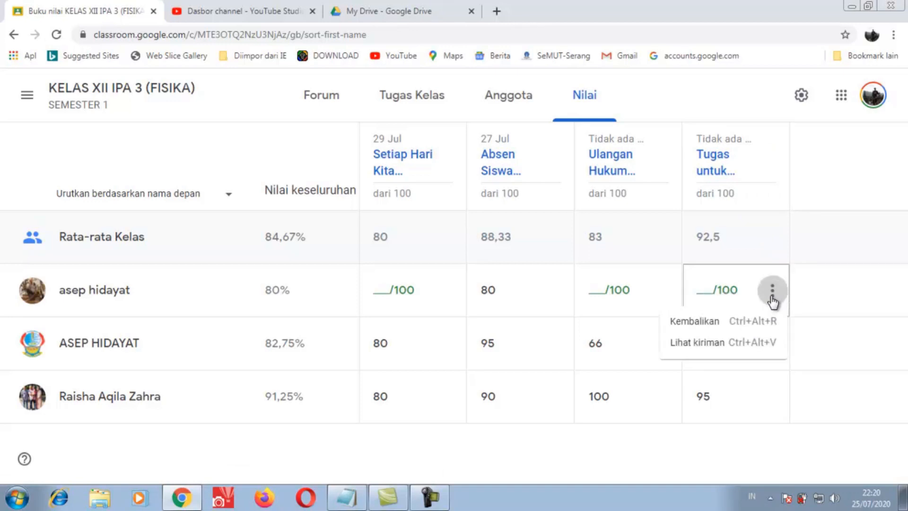
pyautogui.click(714, 342)
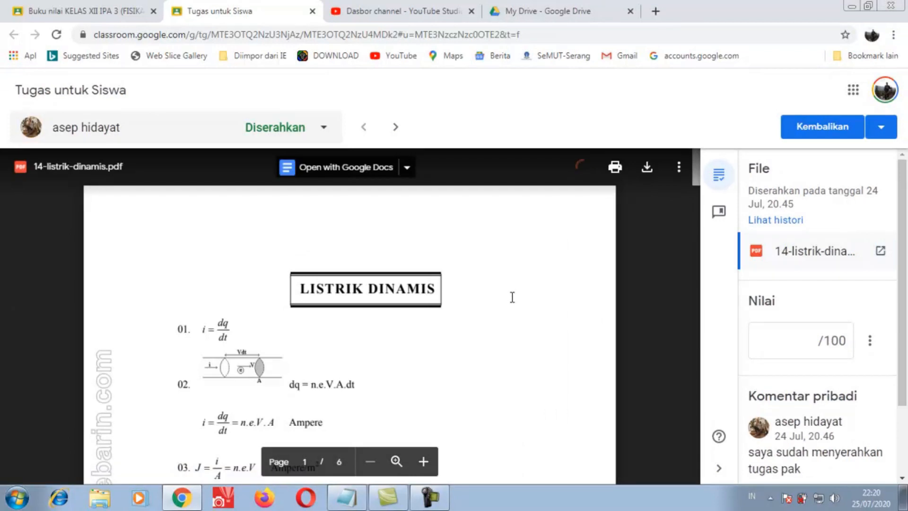
# Look through the pages of the submitted 14-listrik-dinamis.pdf to review the student's work
pyautogui.scroll(-3, 514, 297)
pyautogui.scroll(-15, 512, 297)
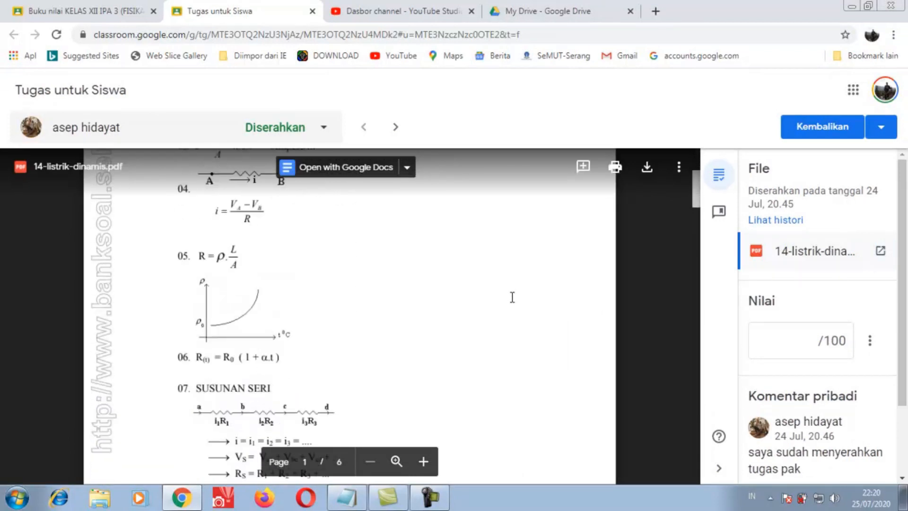
pyautogui.scroll(-20, 513, 297)
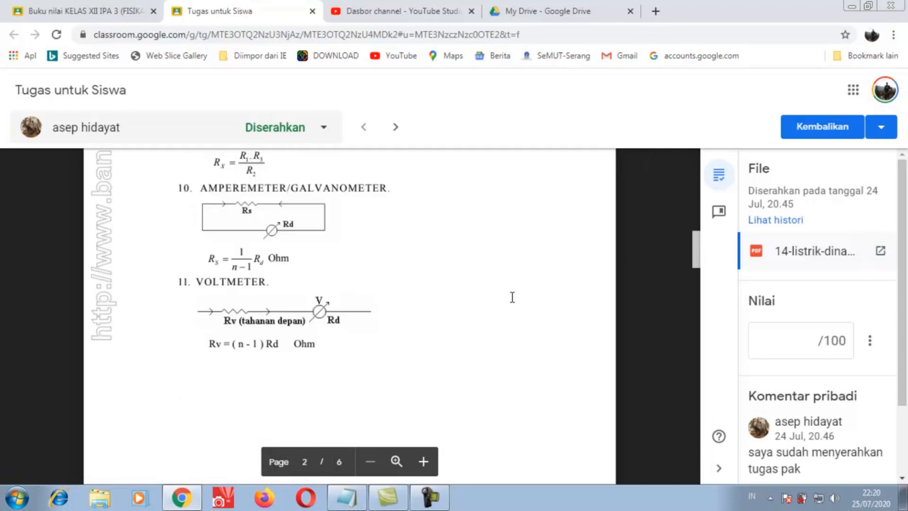
pyautogui.scroll(-20, 513, 297)
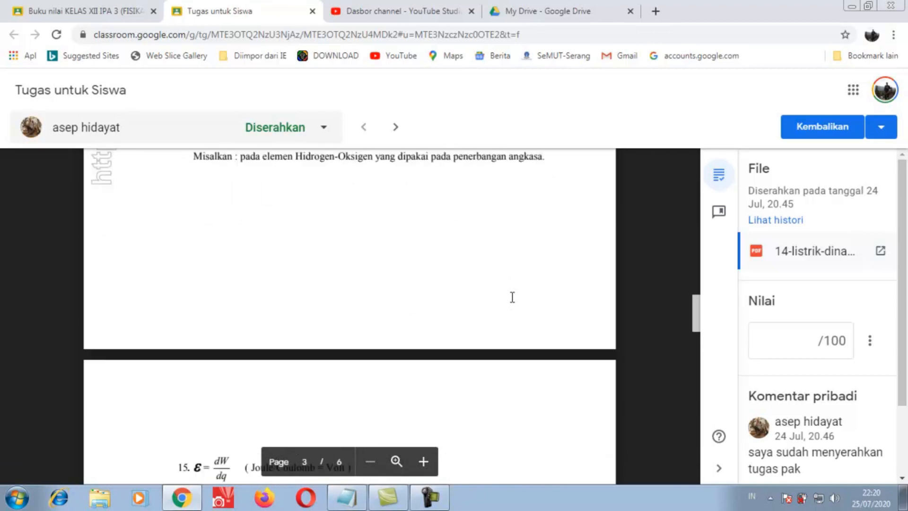
pyautogui.scroll(-20, 512, 297)
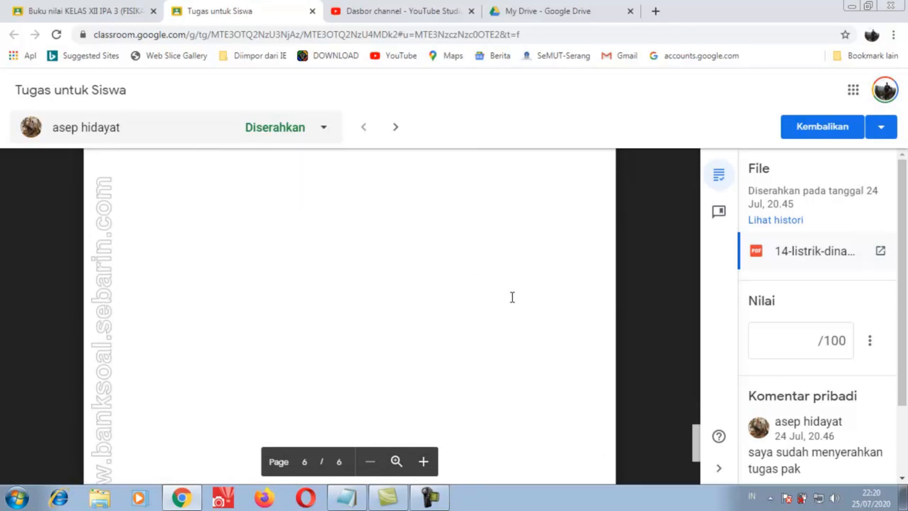
pyautogui.scroll(-3, 512, 297)
pyautogui.scroll(10, 513, 297)
pyautogui.scroll(20, 512, 297)
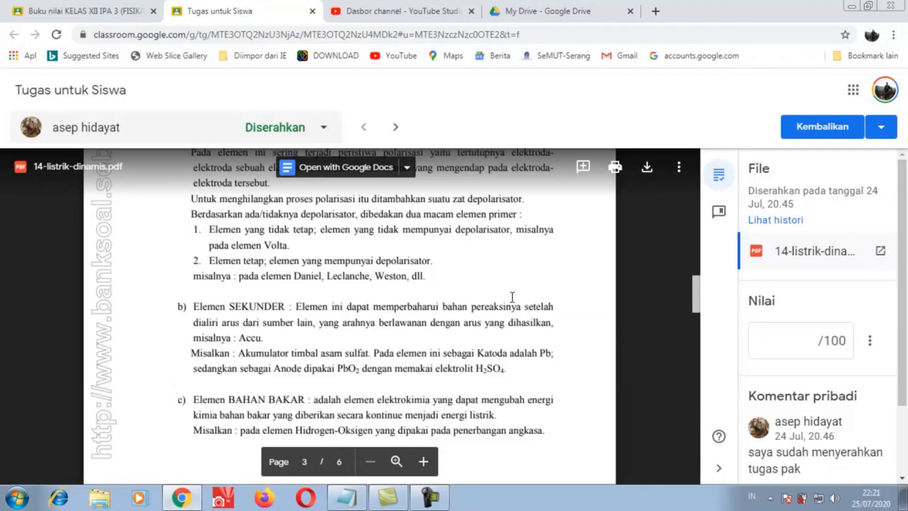
pyautogui.scroll(20, 512, 297)
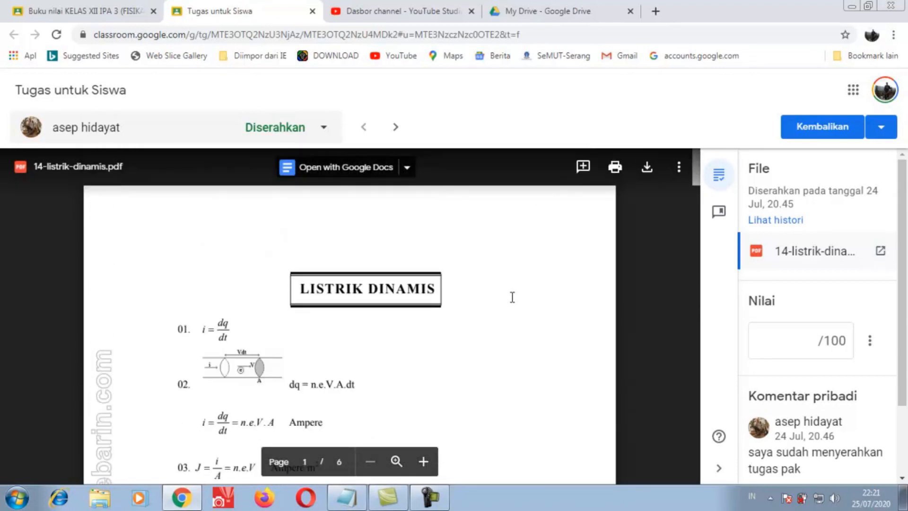
pyautogui.scroll(-7, 512, 297)
pyautogui.scroll(1, 513, 297)
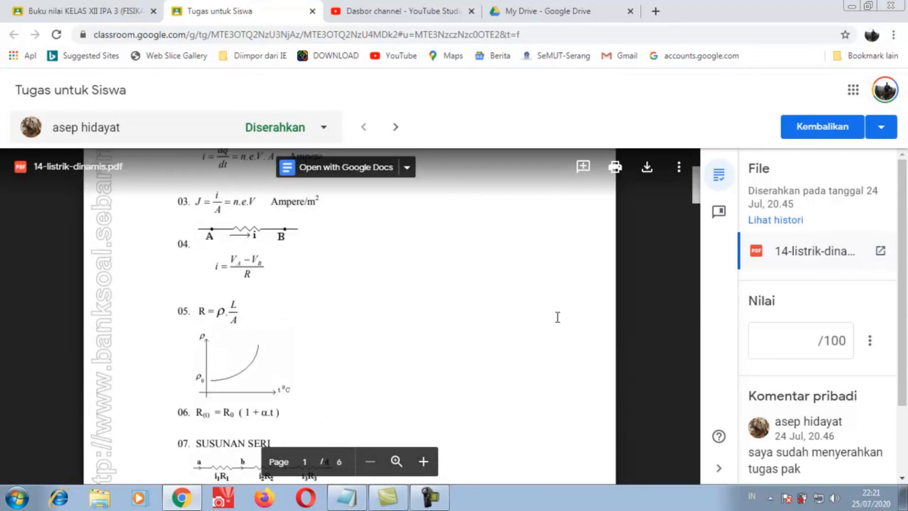
# Set the "Tugas untuk Siswa" grade to 90 and post the private comment "baik tugas sudah di nilai"
pyautogui.click(809, 340)
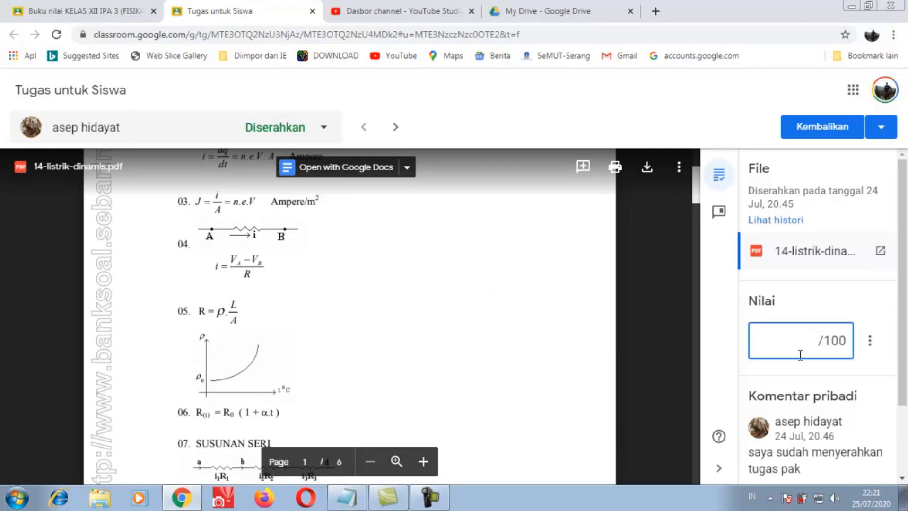
pyautogui.write('90')
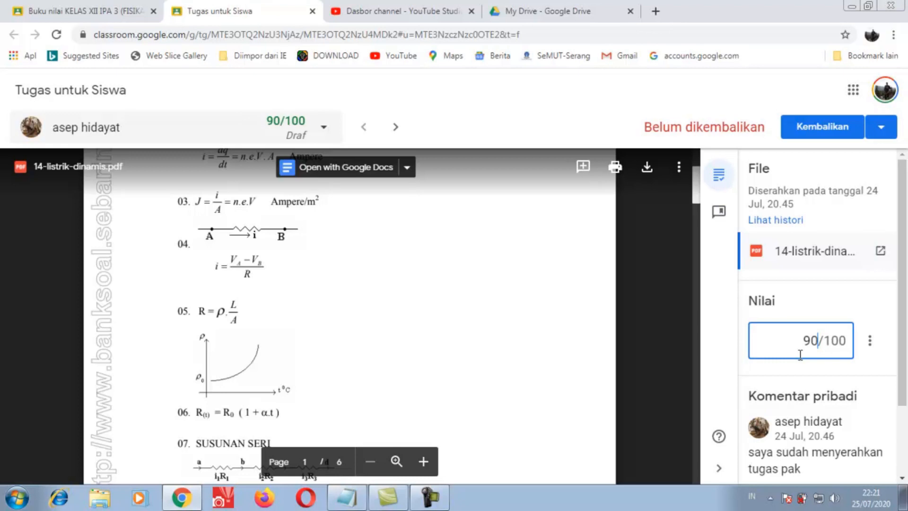
pyautogui.moveTo(904, 353); pyautogui.dragTo(905, 409)
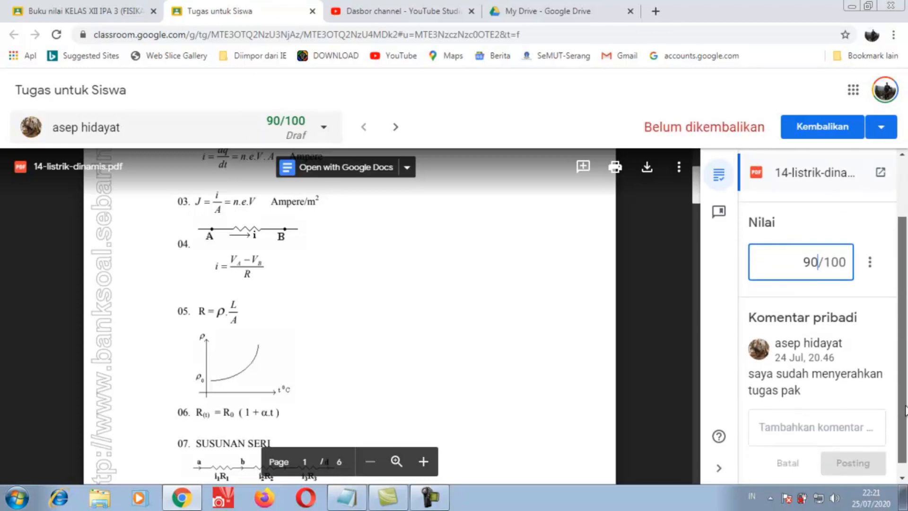
pyautogui.click(814, 430)
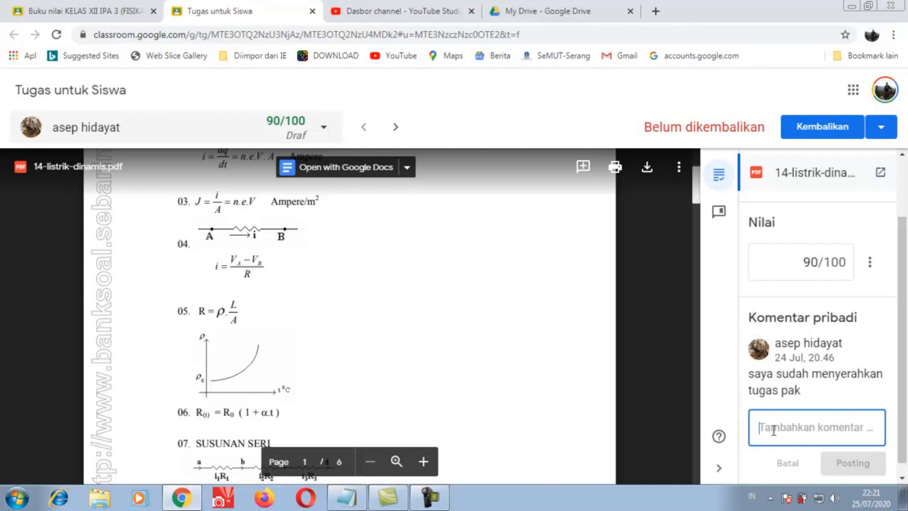
pyautogui.write('bai')
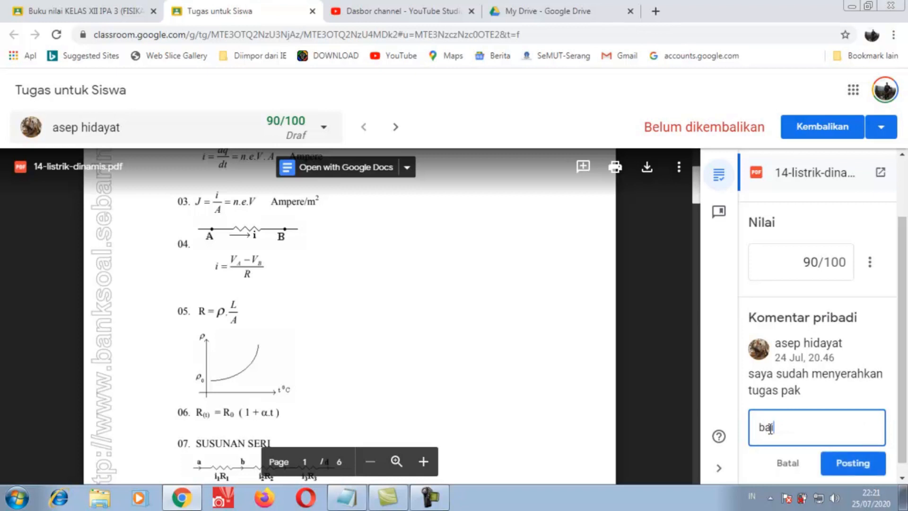
pyautogui.write('k tugas sudah ')
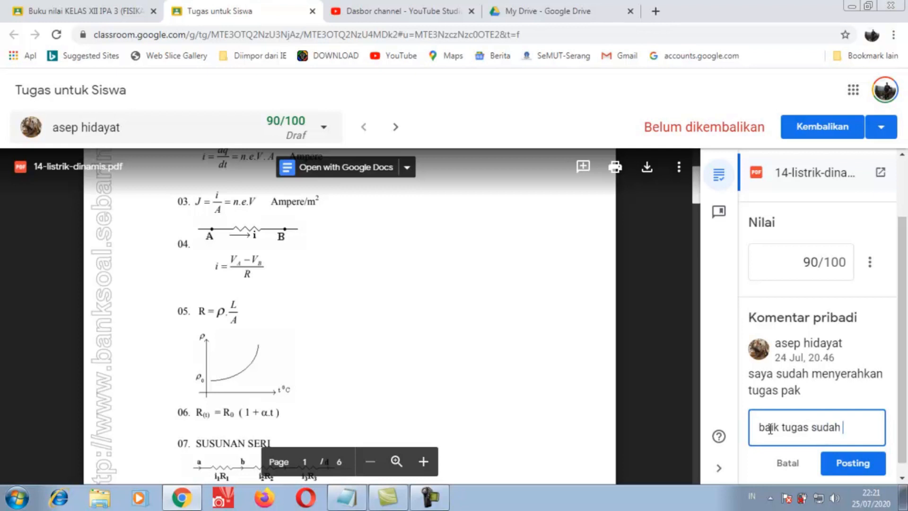
pyautogui.write('di nik')
pyautogui.press('BackSpace')
pyautogui.write('lai')
pyautogui.click(863, 465)
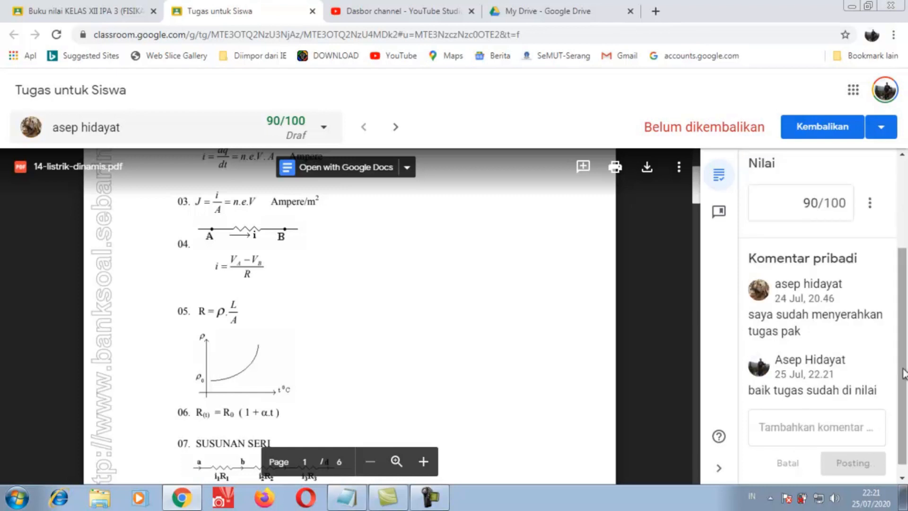
# Return the graded "Tugas untuk Siswa" assignment to the student and confirm
pyautogui.moveTo(904, 374); pyautogui.dragTo(904, 246)
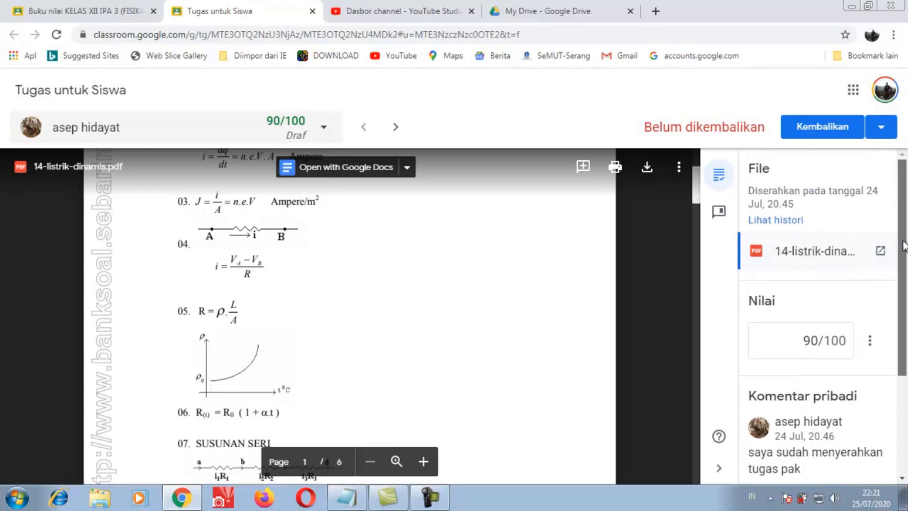
pyautogui.click(816, 128)
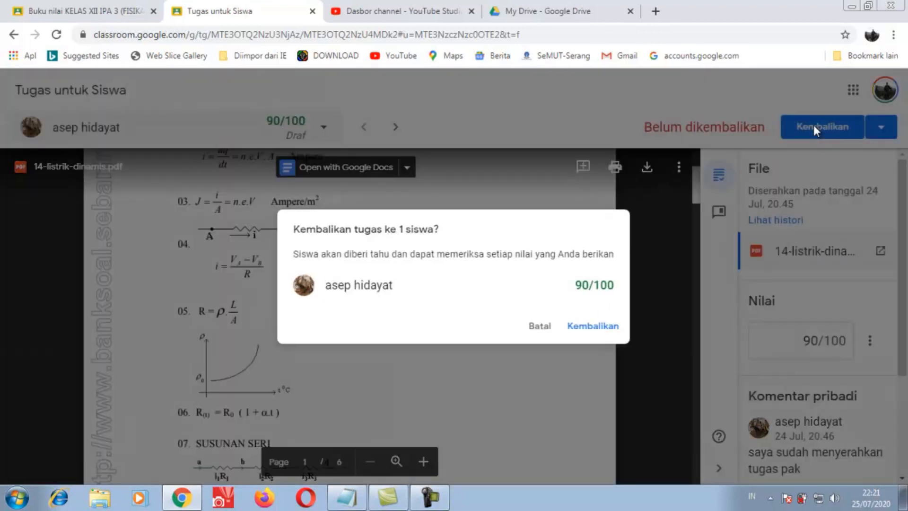
pyautogui.click(592, 325)
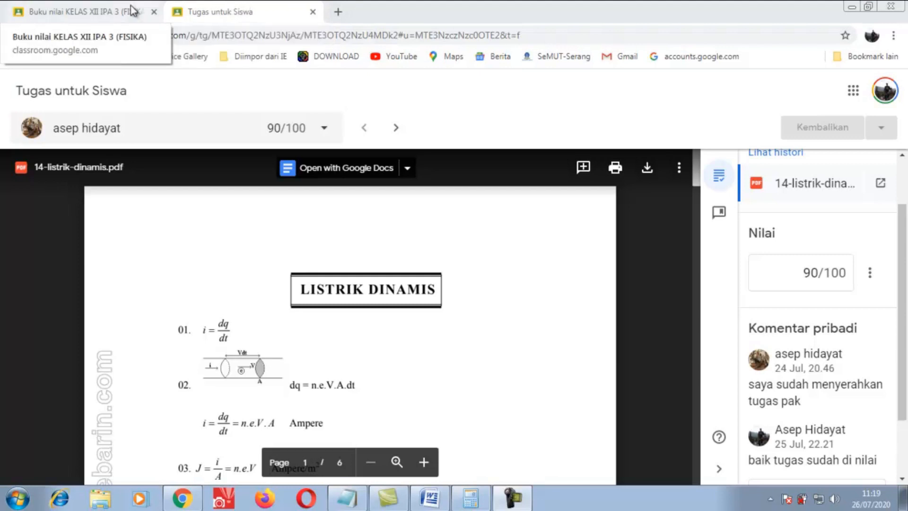
# Switch back to the gradebook and view the first listed student's submission for the "Setiap Hari Kita" question
pyautogui.click(102, 12)
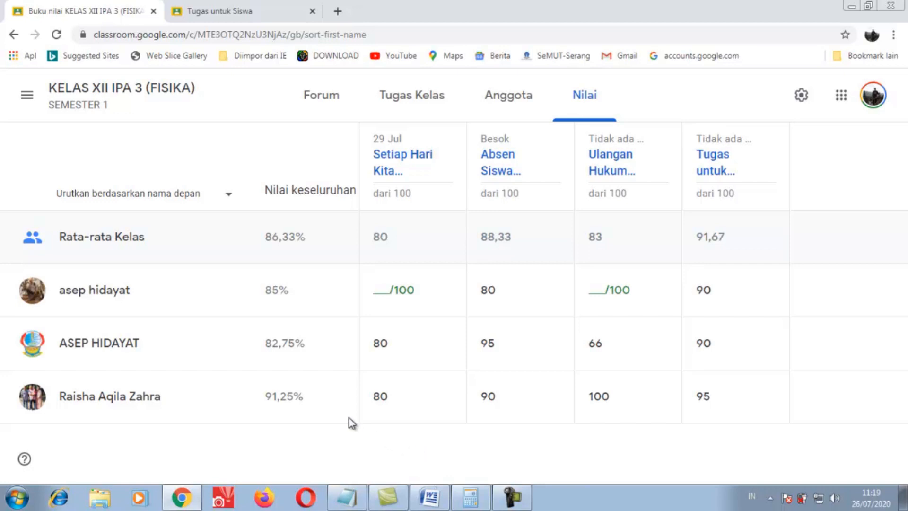
pyautogui.moveTo(371, 300)
pyautogui.click(449, 290)
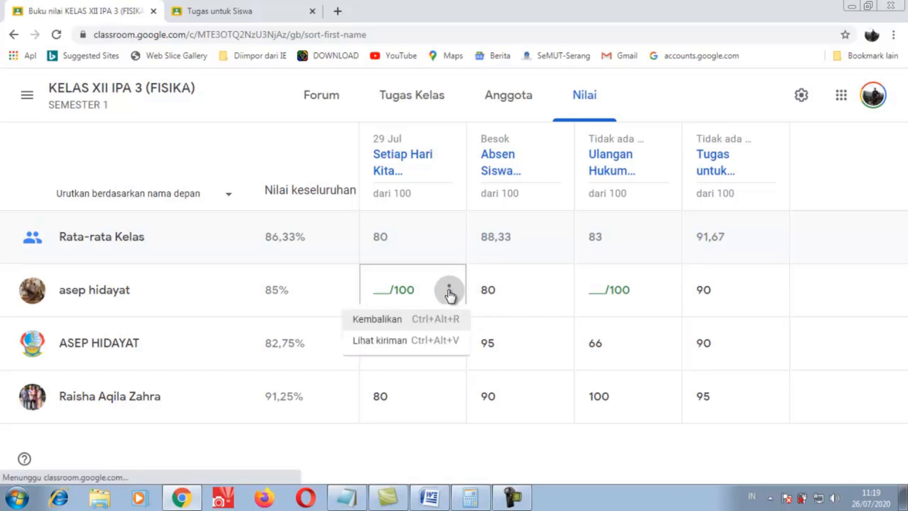
pyautogui.click(386, 344)
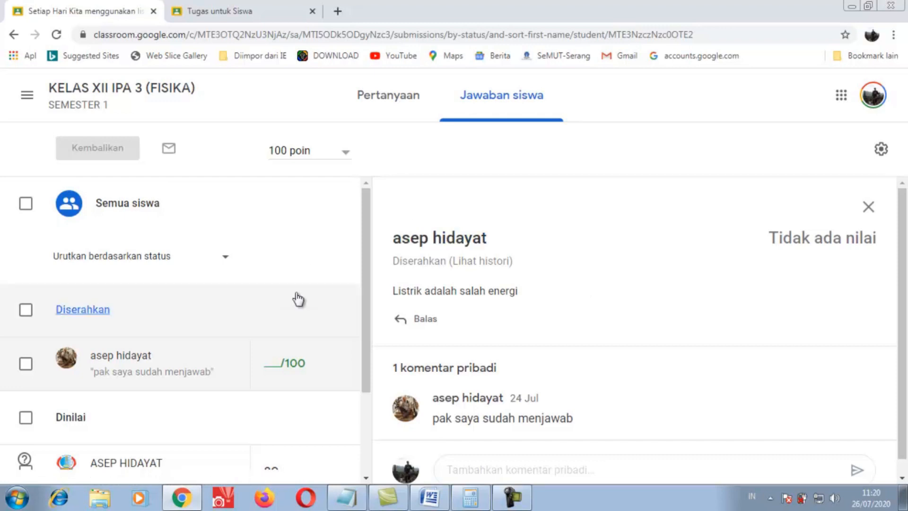
# Grade the student's "Setiap Hari Kita" answer 85 out of 100 and return it to the student
pyautogui.click(272, 370)
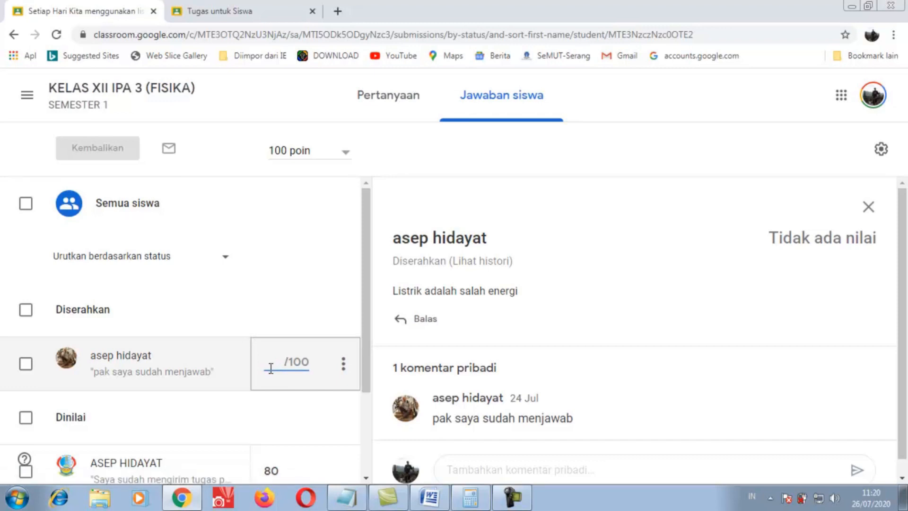
pyautogui.write('85')
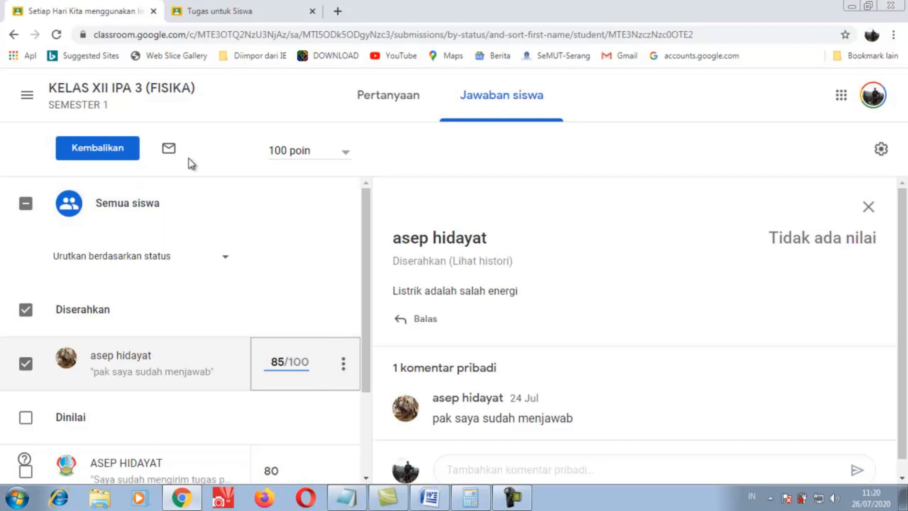
pyautogui.click(107, 152)
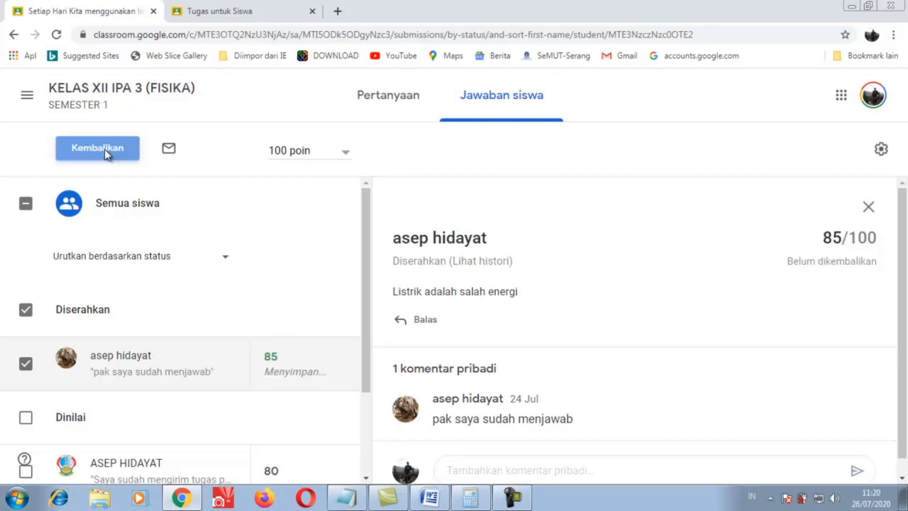
pyautogui.click(613, 350)
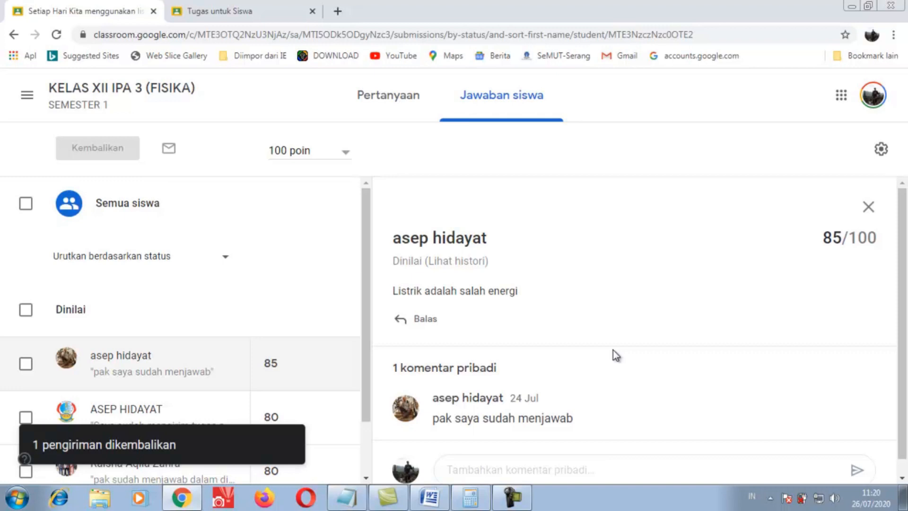
# Post the private comment "Mungkin maksudnya Listrik adalah salah satu bentuk Energi" on the student's "Setiap Hari Kita" answer
pyautogui.scroll(-1, 613, 350)
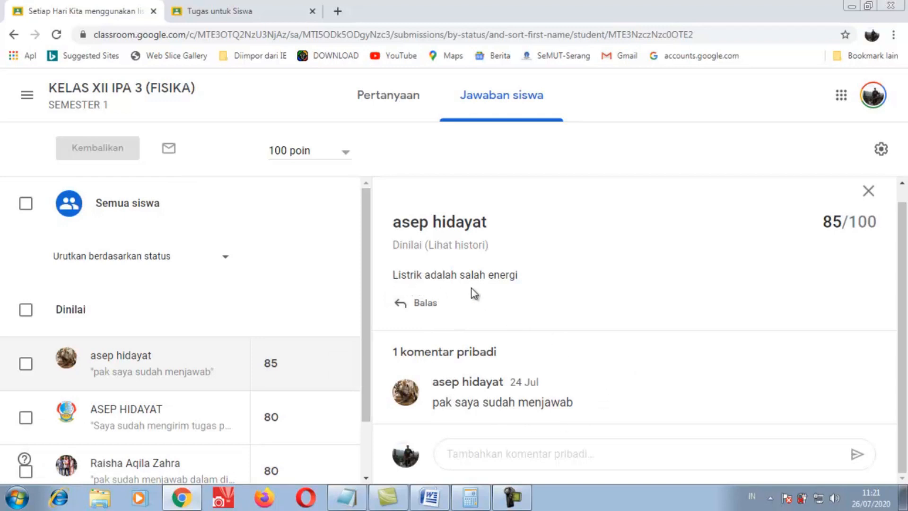
pyautogui.click(484, 453)
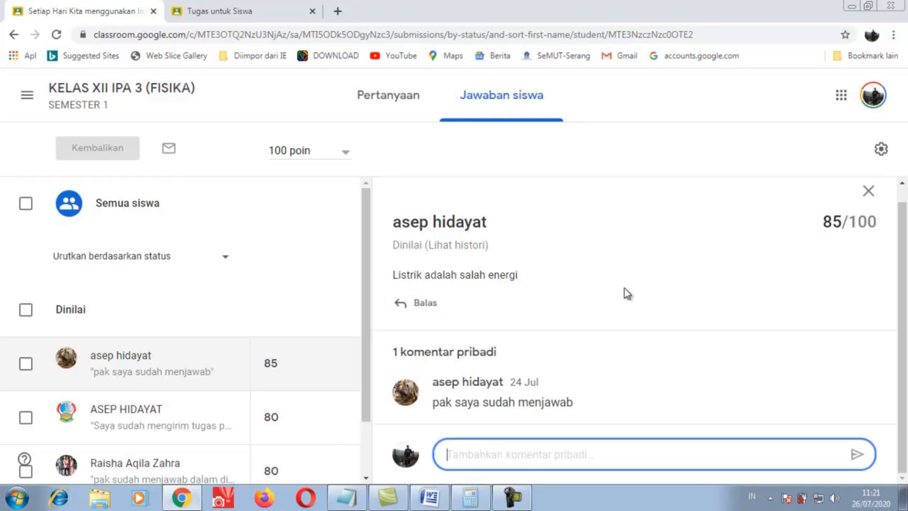
pyautogui.write('MUNG')
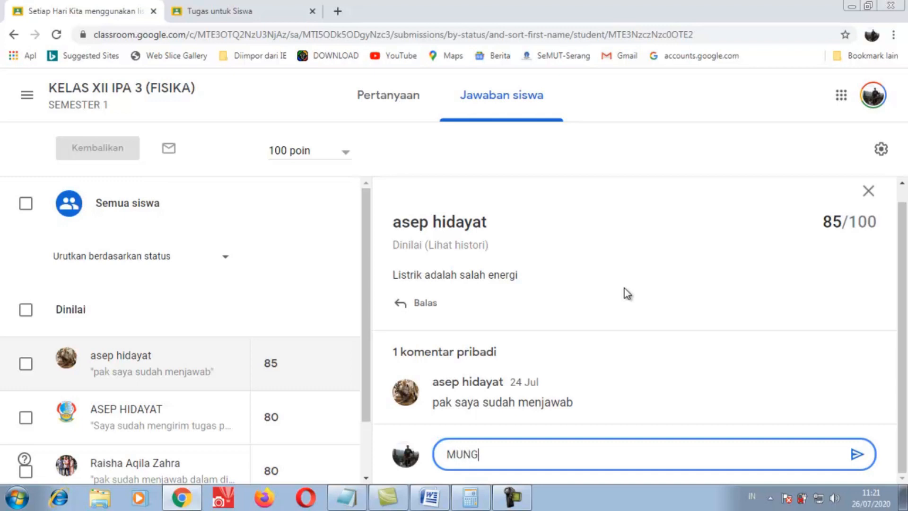
pyautogui.write('KIN')
pyautogui.press('BackSpace')
pyautogui.press('BackSpace')
pyautogui.press('BackSpace')
pyautogui.press('BackSpace')
pyautogui.press('BackSpace')
pyautogui.press('BackSpace')
pyautogui.write('ungkin maksudnya')
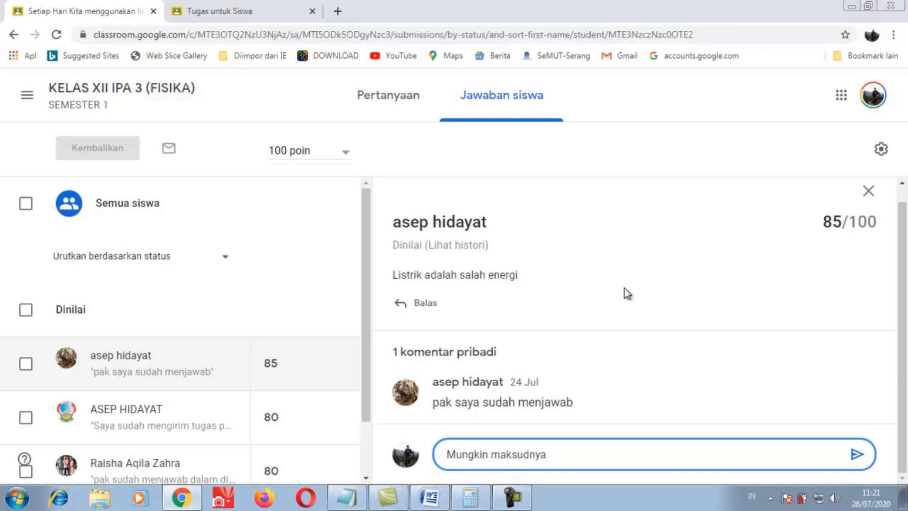
pyautogui.write(' Listrik adalah sal')
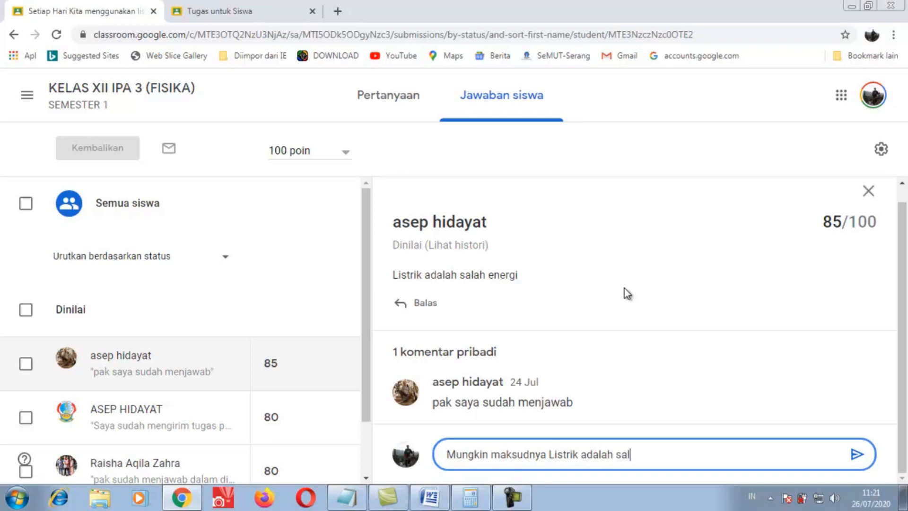
pyautogui.write('ah satu bentuk E')
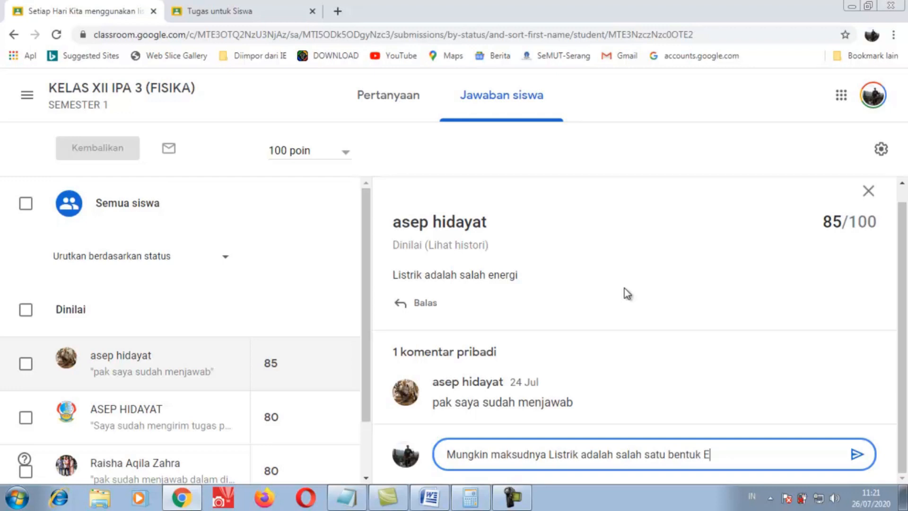
pyautogui.write('nergi')
pyautogui.click(858, 457)
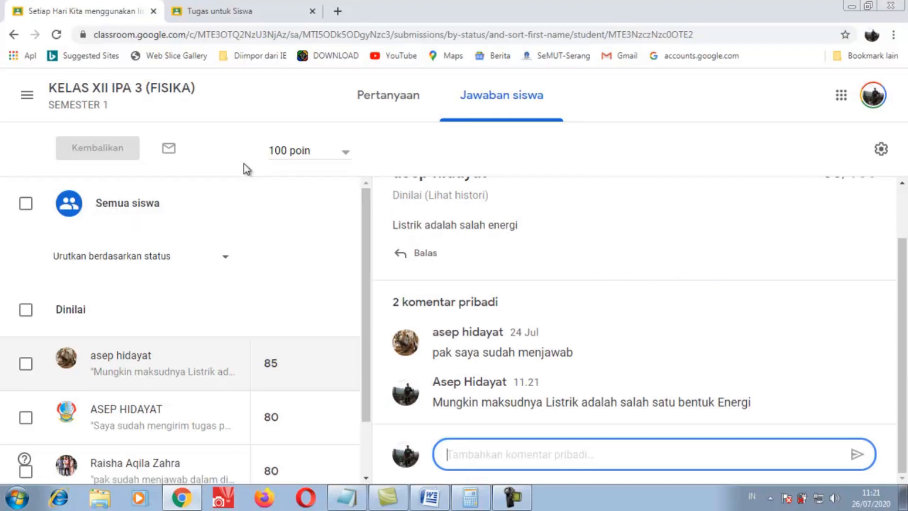
# Return to the gradebook and view the first listed student's ungraded "Ulangan Hukum Ohm" submission and its private comment
pyautogui.click(14, 36)
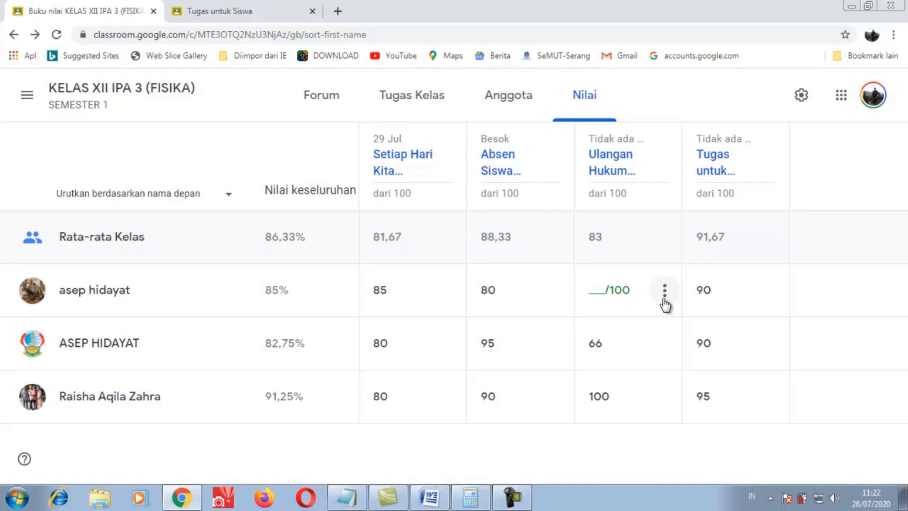
pyautogui.click(665, 291)
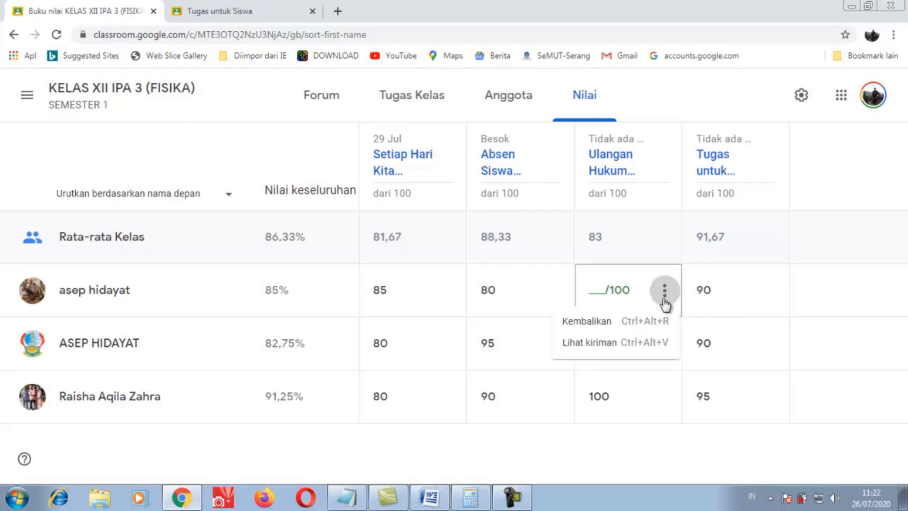
pyautogui.click(614, 344)
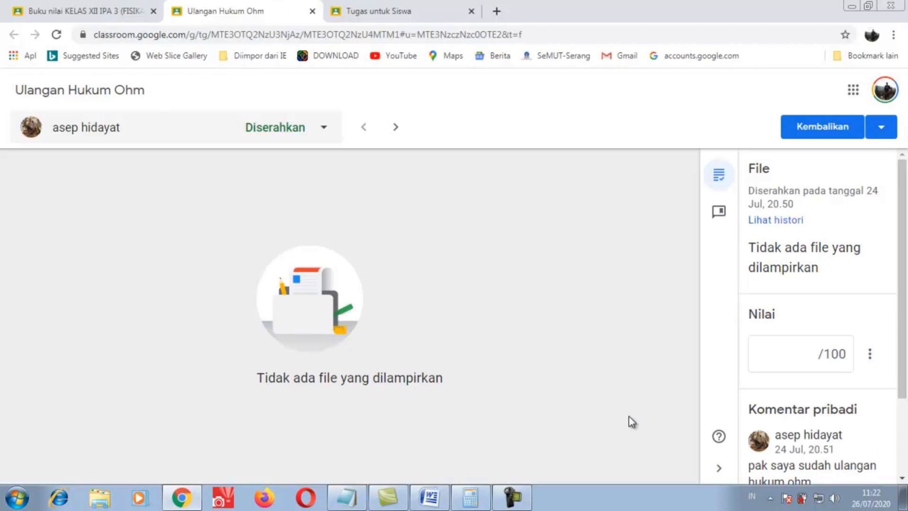
pyautogui.scroll(-3, 817, 331)
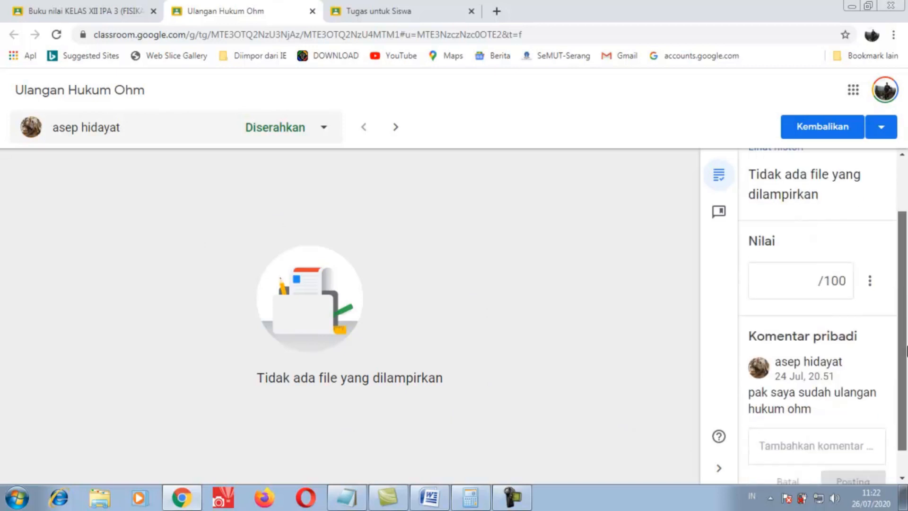
pyautogui.scroll(3, 906, 231)
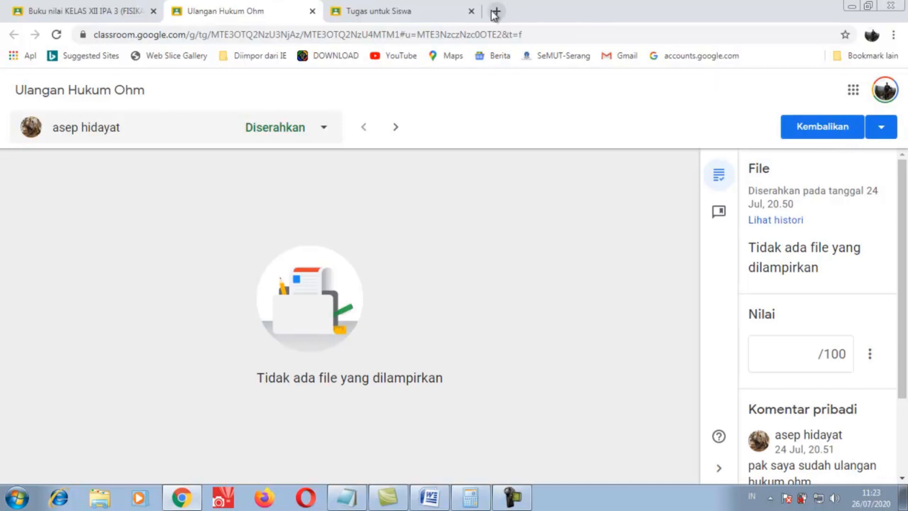
# Switch to Google Drive from the "Tugas untuk Siswa" submission page
pyautogui.click(411, 12)
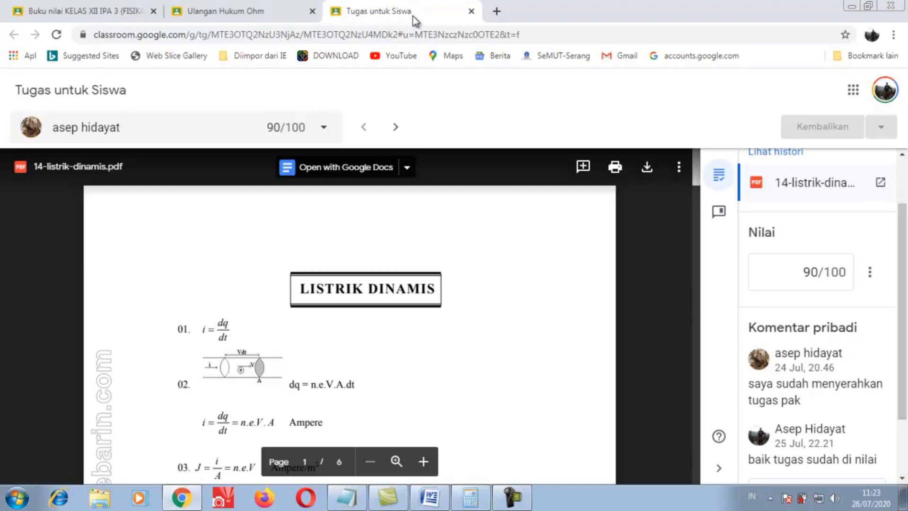
pyautogui.click(497, 13)
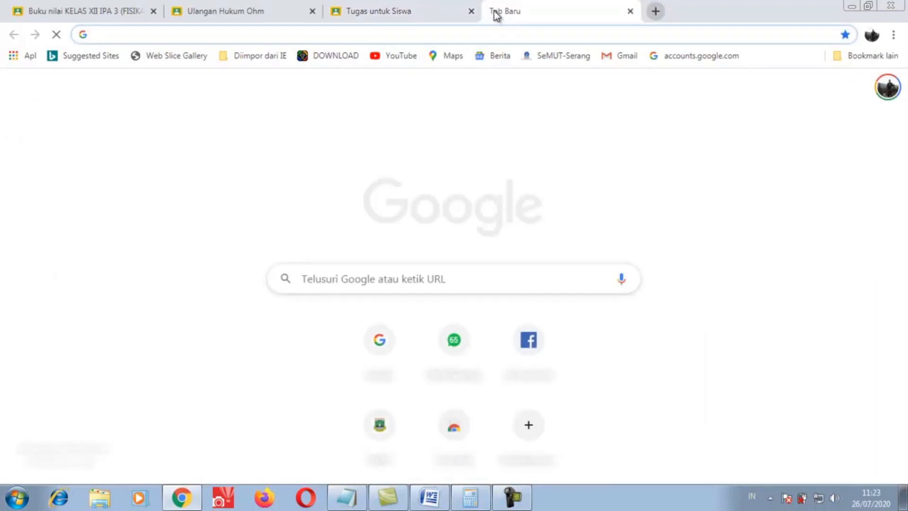
pyautogui.click(424, 14)
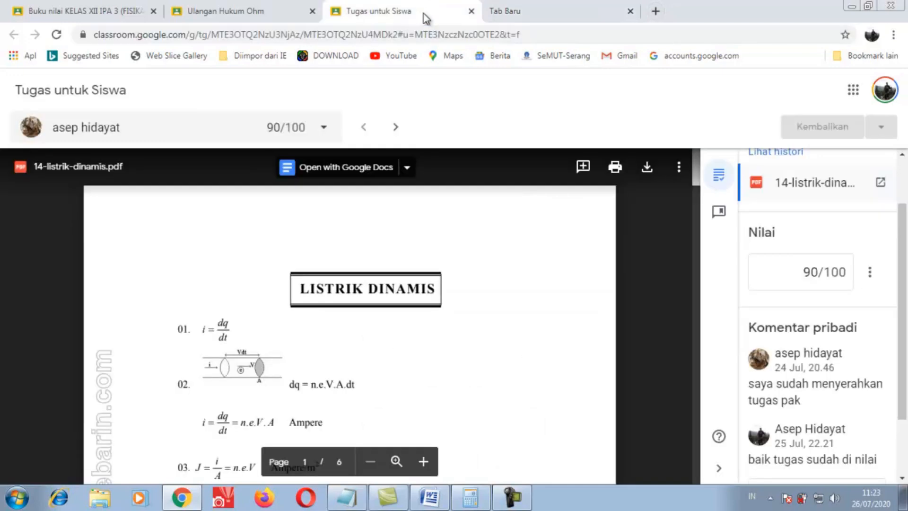
pyautogui.click(853, 91)
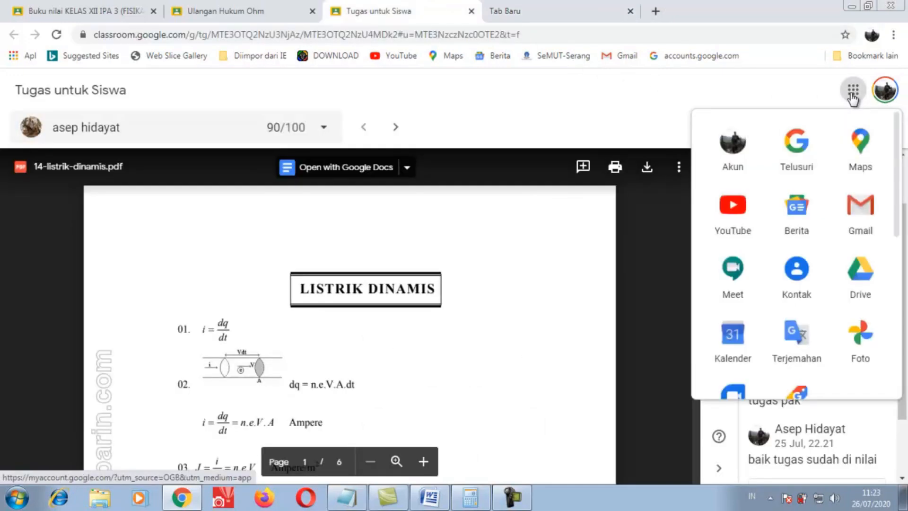
pyautogui.click(867, 283)
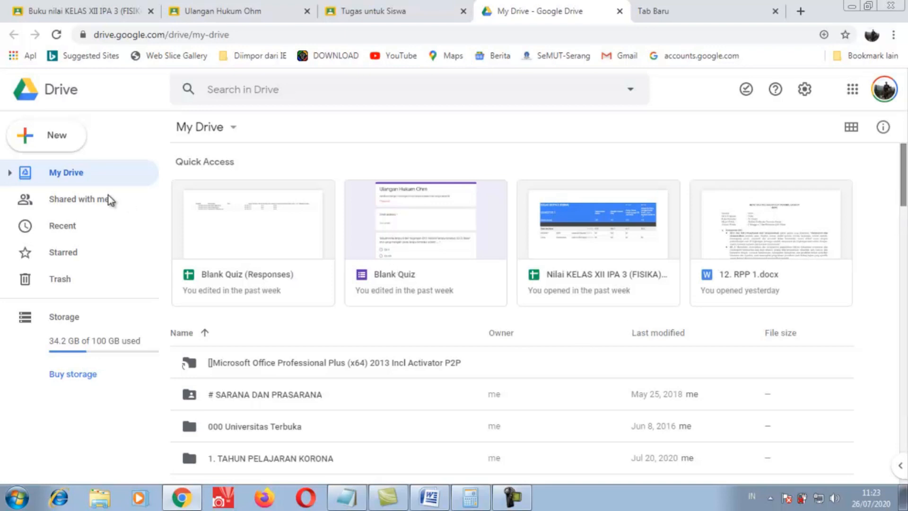
# Open "Blank Quiz (Responses)" from the Classroom folder's FISIKA KELAS XII IPA 3 SEMESTER 1 subfolder and look up the student's quiz score
pyautogui.scroll(-2, 229, 203)
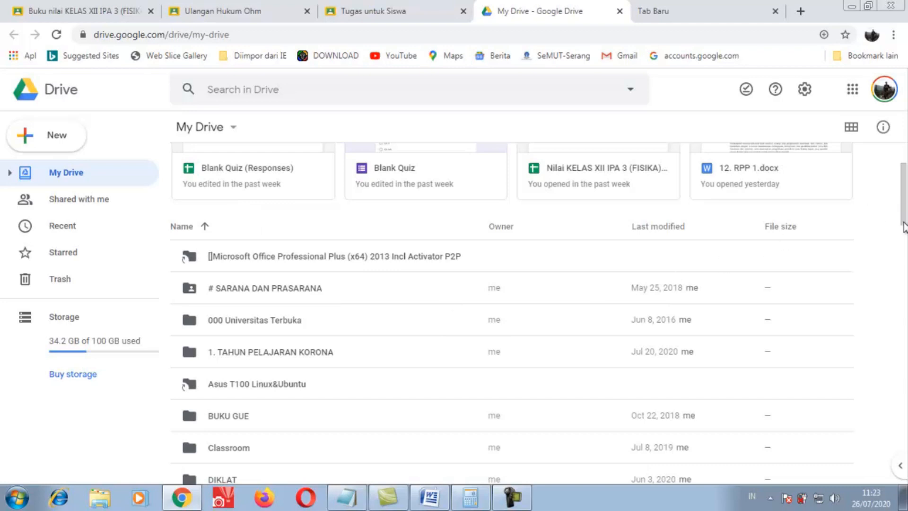
pyautogui.doubleClick(212, 448)
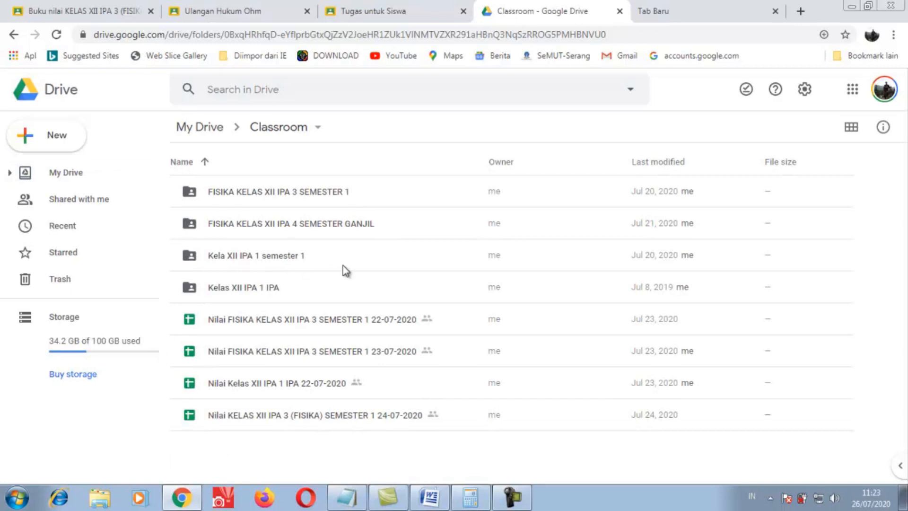
pyautogui.doubleClick(258, 195)
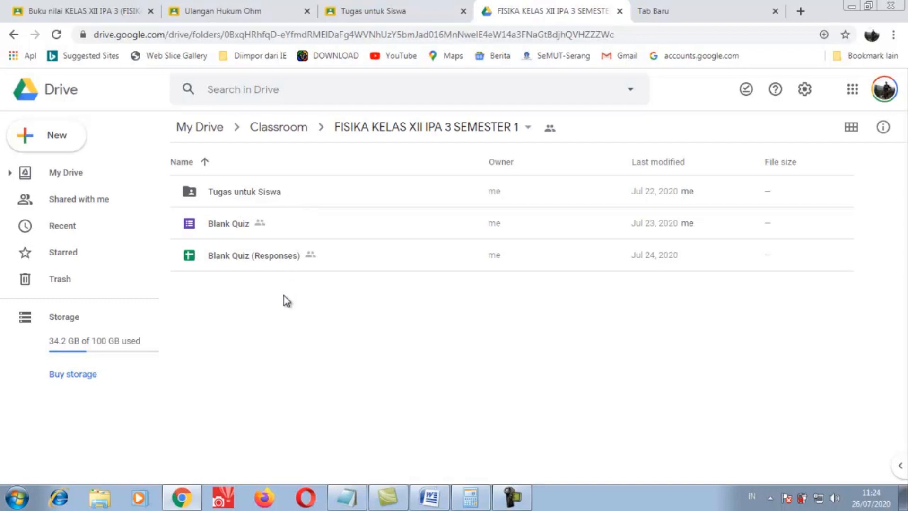
pyautogui.doubleClick(229, 259)
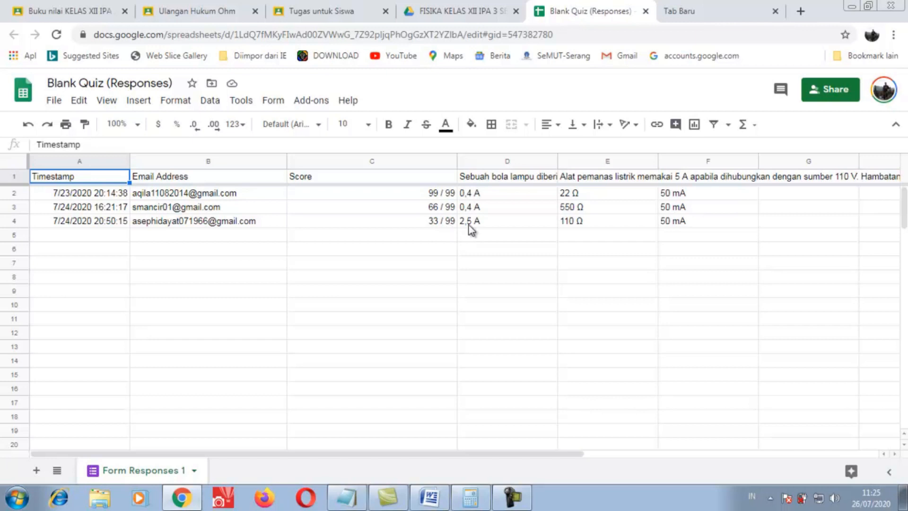
pyautogui.click(433, 223)
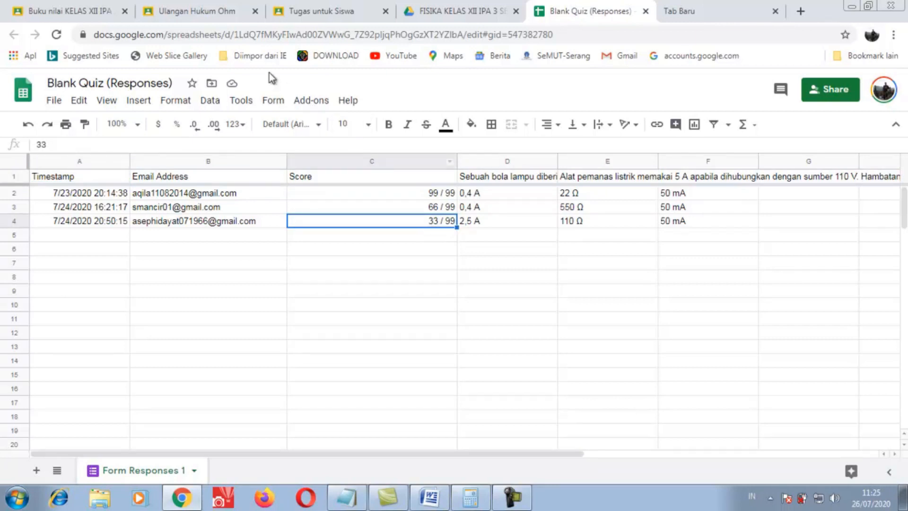
# Grade the student's "Ulangan Hukum Ohm" submission 33 out of 100 and return it to the student
pyautogui.click(191, 14)
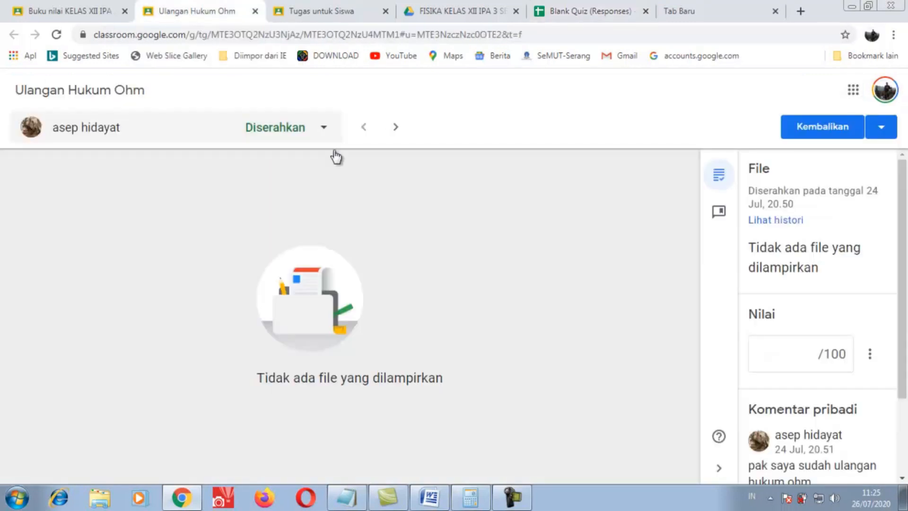
pyautogui.click(799, 357)
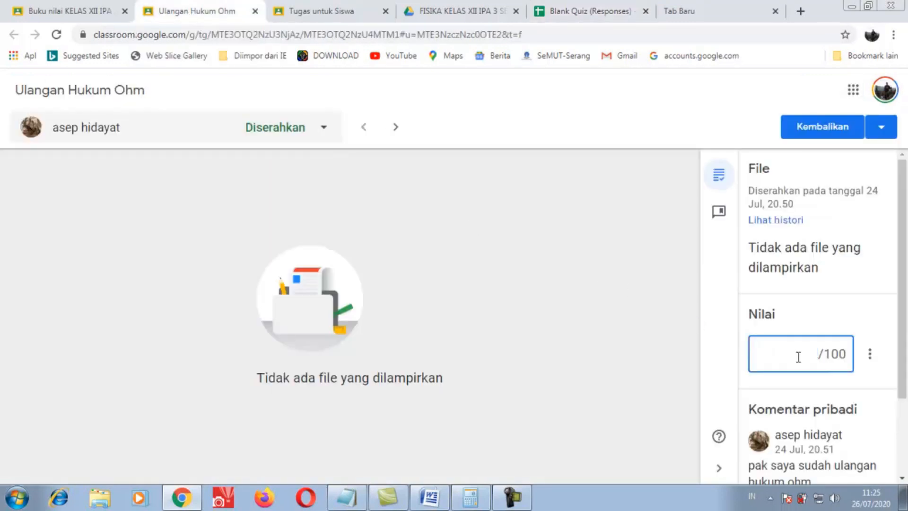
pyautogui.write('33')
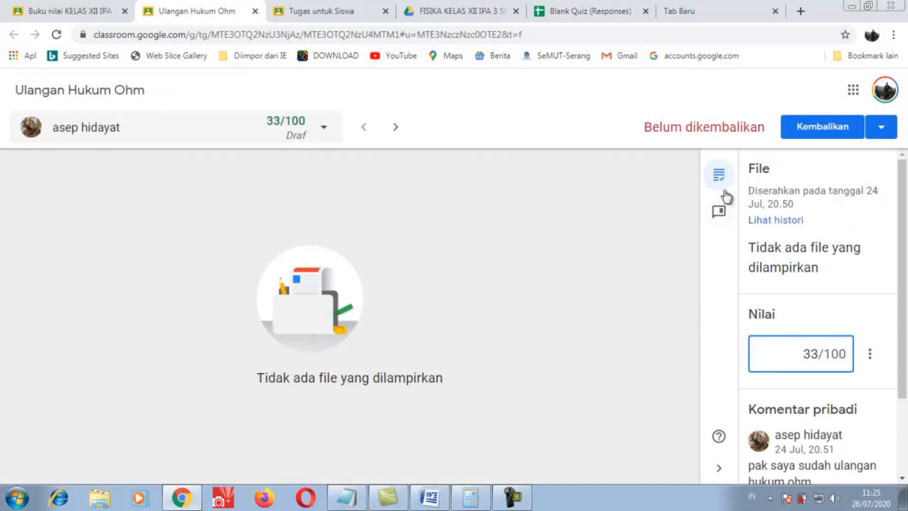
pyautogui.click(823, 128)
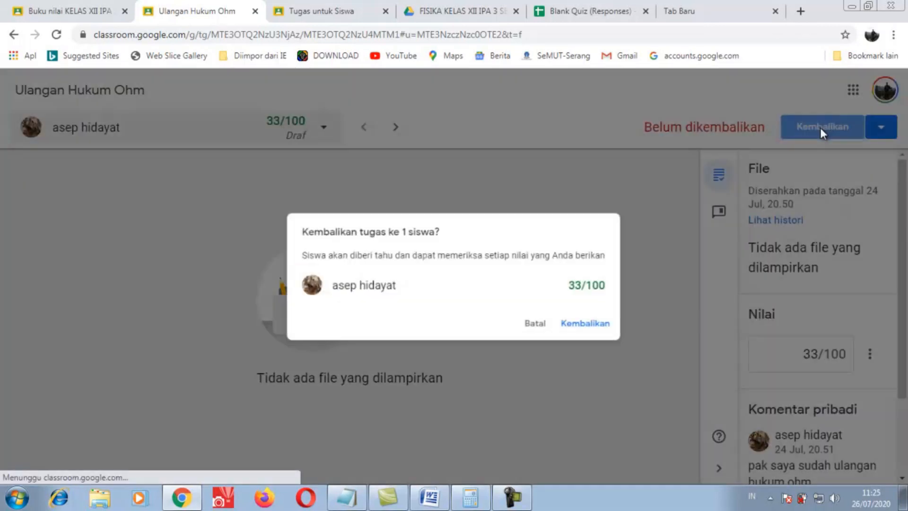
pyautogui.click(588, 329)
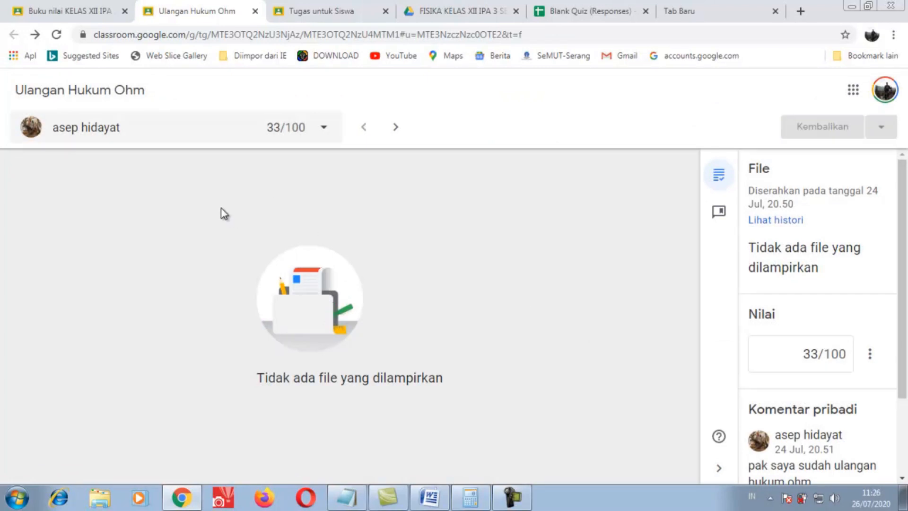
# Switch back to the class gradebook and reload it to check the updated grades
pyautogui.click(64, 12)
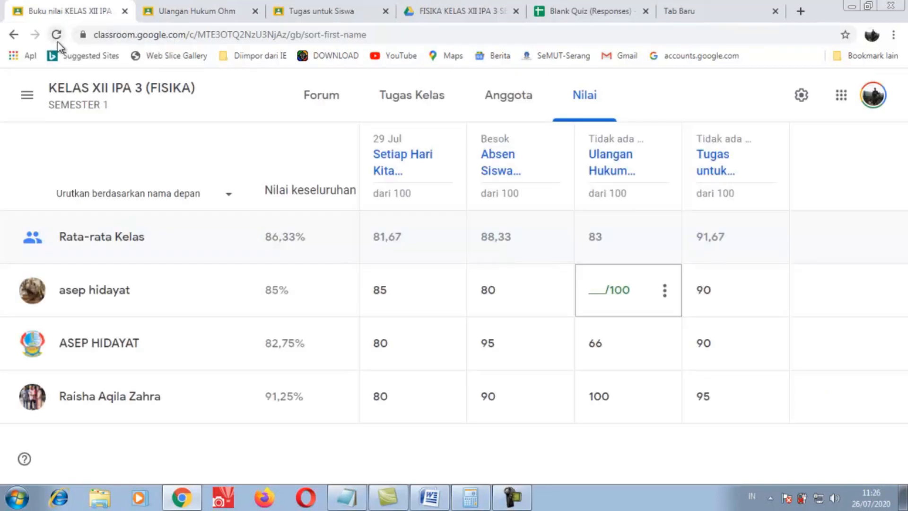
pyautogui.click(56, 35)
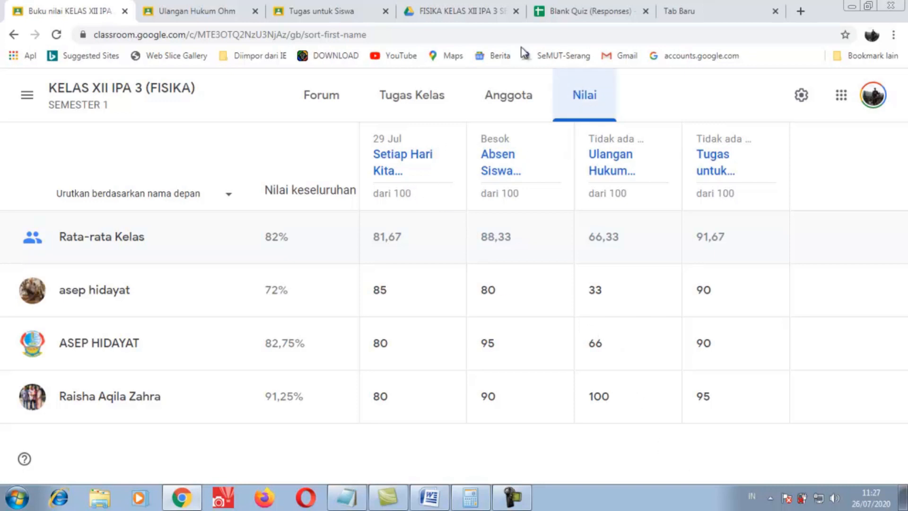
# Browse the class's assignments under Tugas Kelas and expand the details of "Tugas untuk Siswa"
pyautogui.click(412, 97)
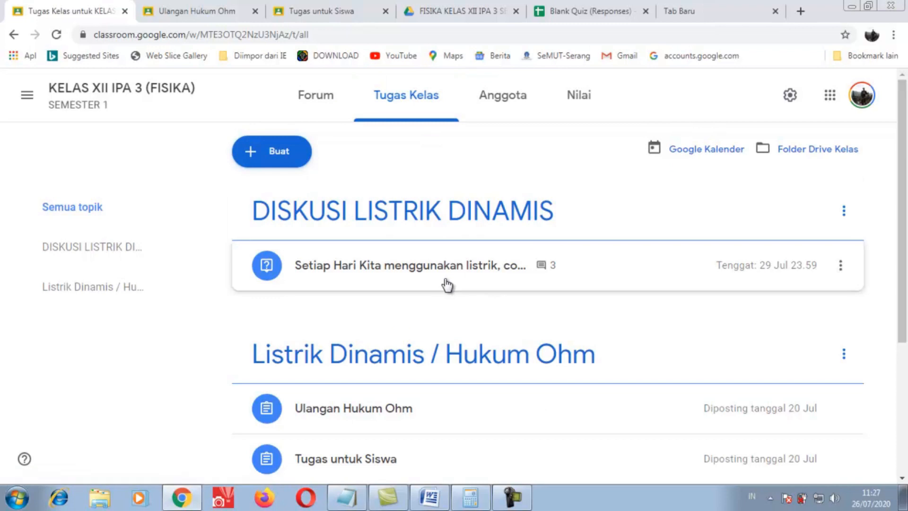
pyautogui.scroll(-2, 447, 284)
pyautogui.scroll(2, 447, 285)
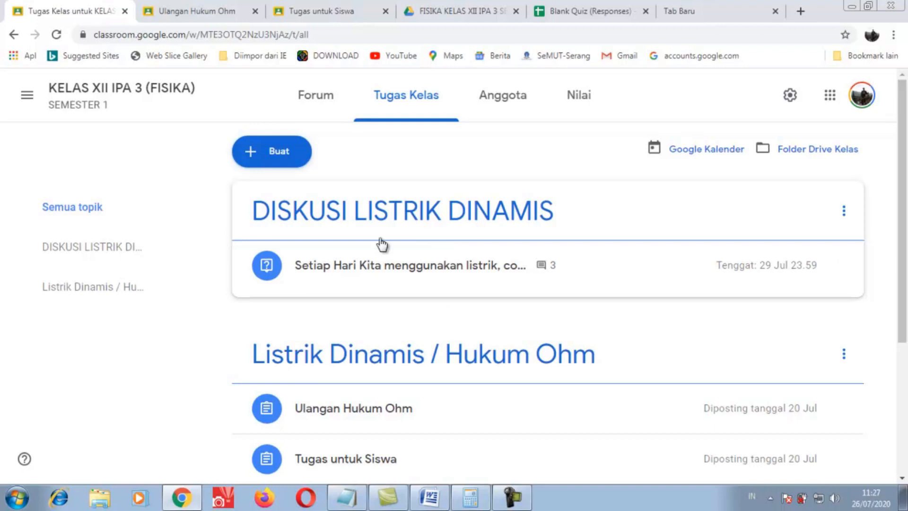
pyautogui.scroll(-1, 396, 291)
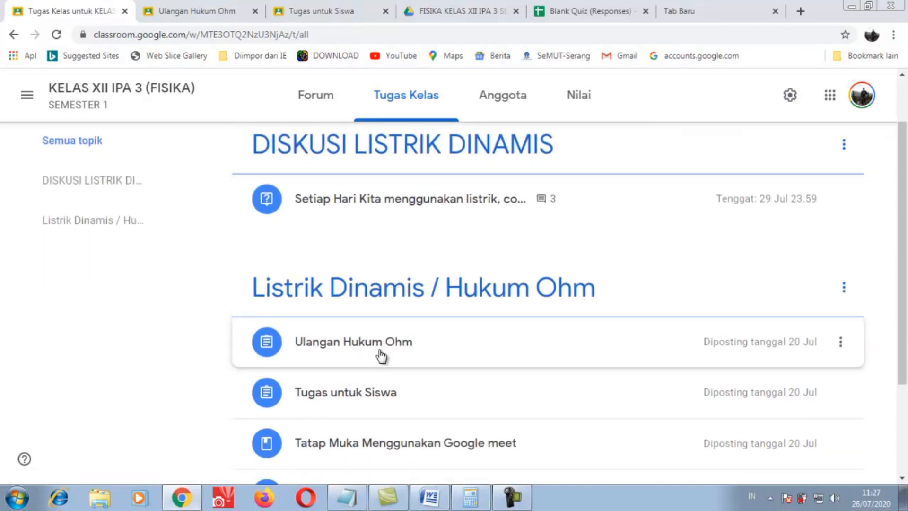
pyautogui.scroll(-1, 381, 356)
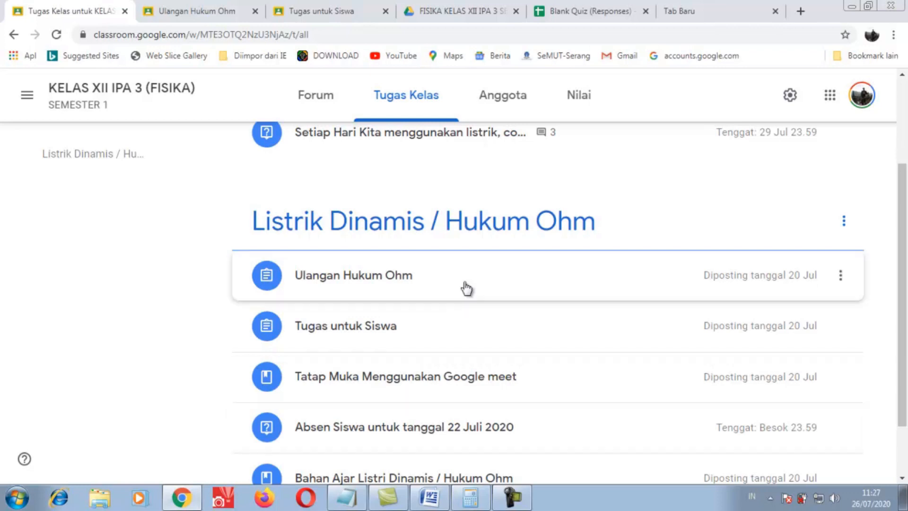
pyautogui.scroll(1, 443, 328)
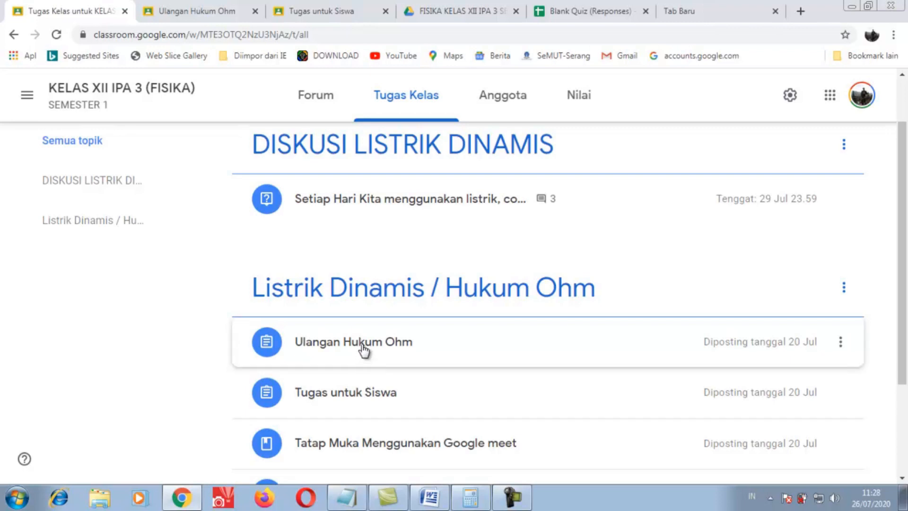
pyautogui.click(361, 400)
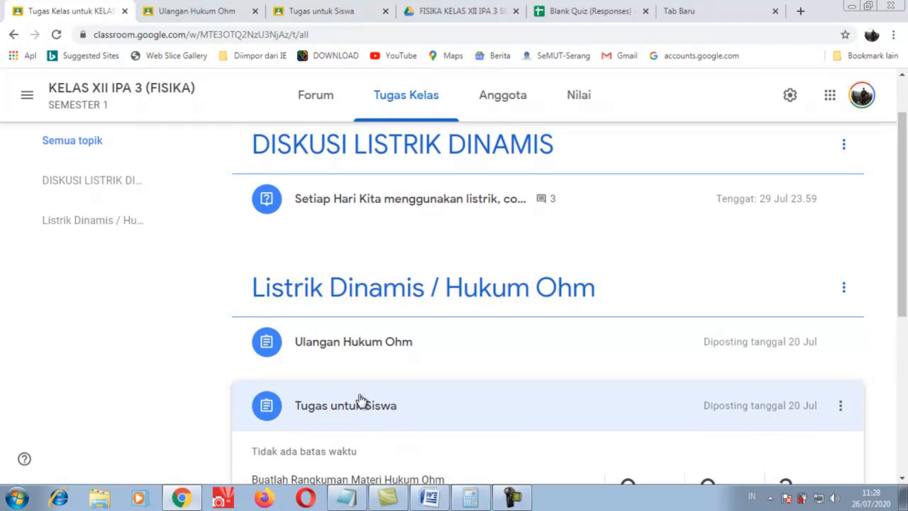
# Open the submissions for "Tugas untuk Siswa" and copy all class grades to Google Sheets
pyautogui.scroll(-4, 360, 400)
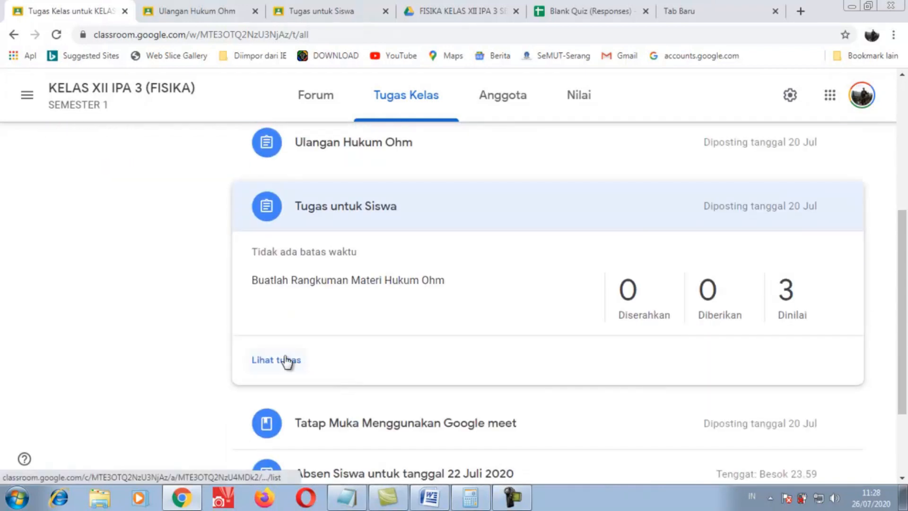
pyautogui.click(287, 362)
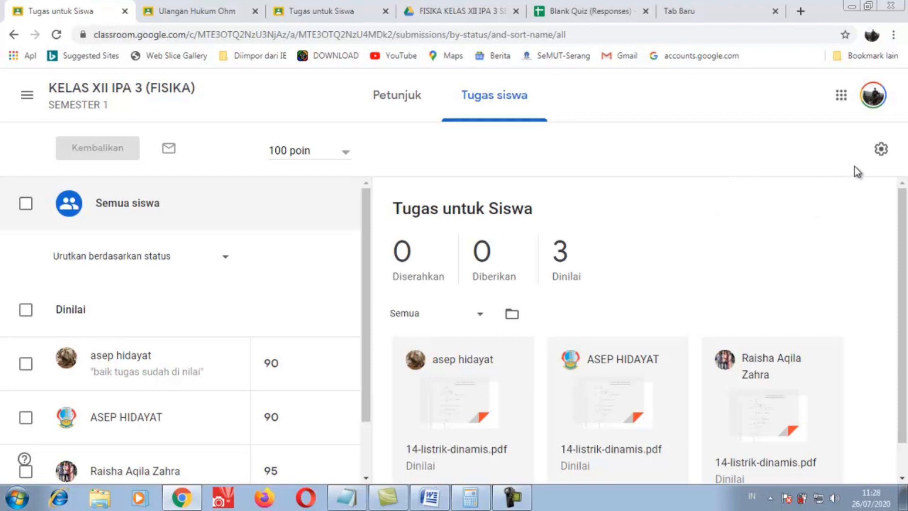
pyautogui.click(881, 150)
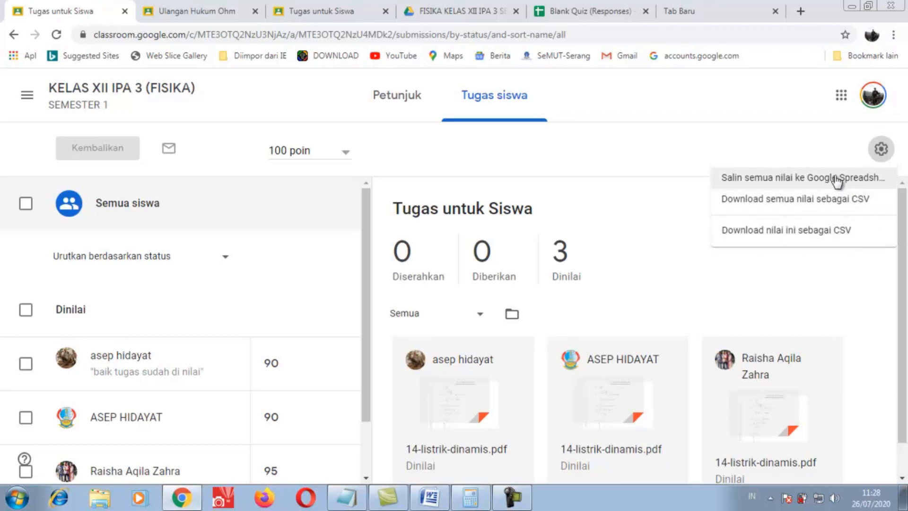
pyautogui.click(763, 180)
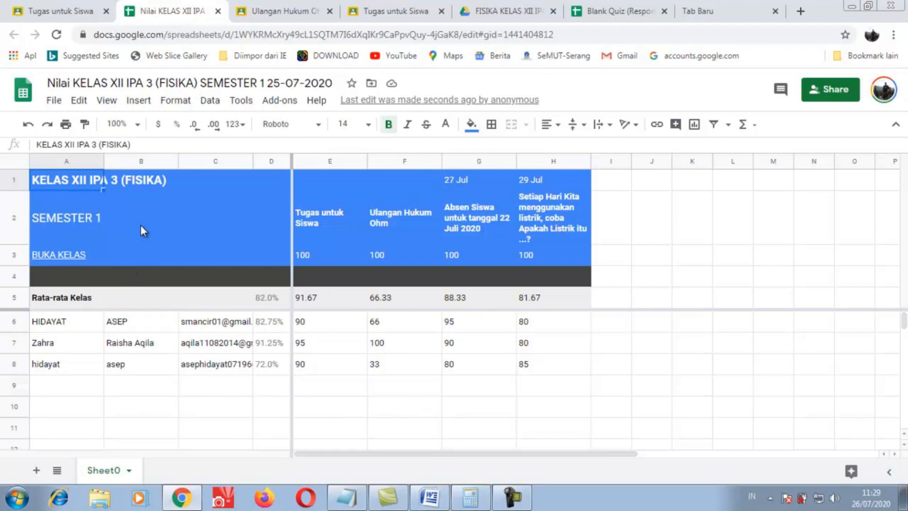
# Download the grades spreadsheet as a Microsoft Excel (.xlsx) file into the DOWNLOAD folder and open it in Excel
pyautogui.click(54, 101)
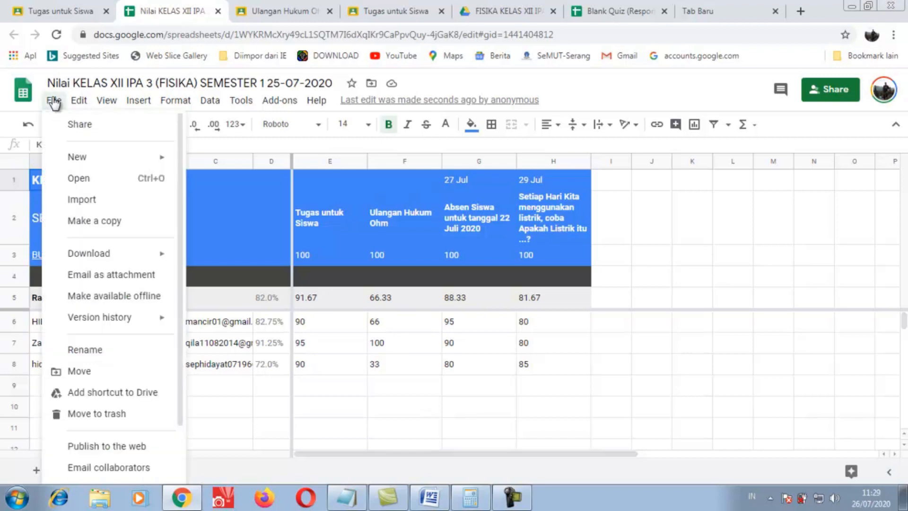
pyautogui.moveTo(106, 262)
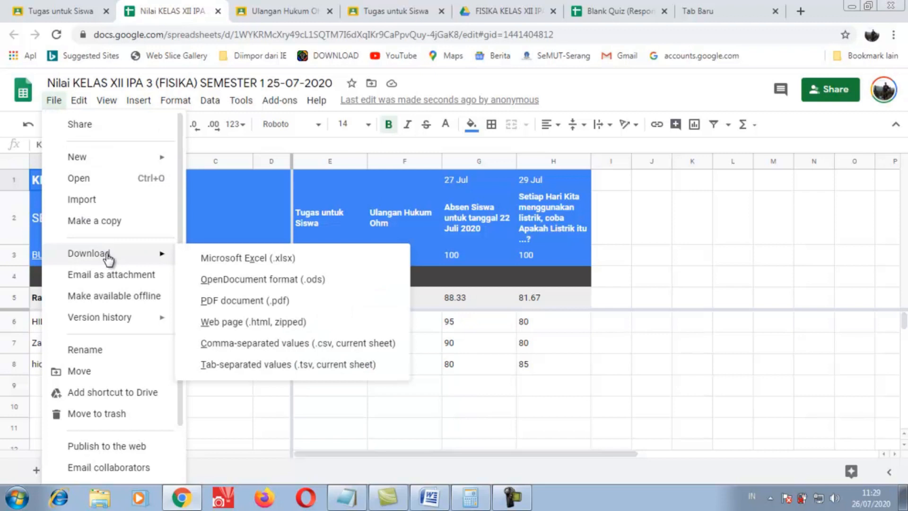
pyautogui.click(265, 260)
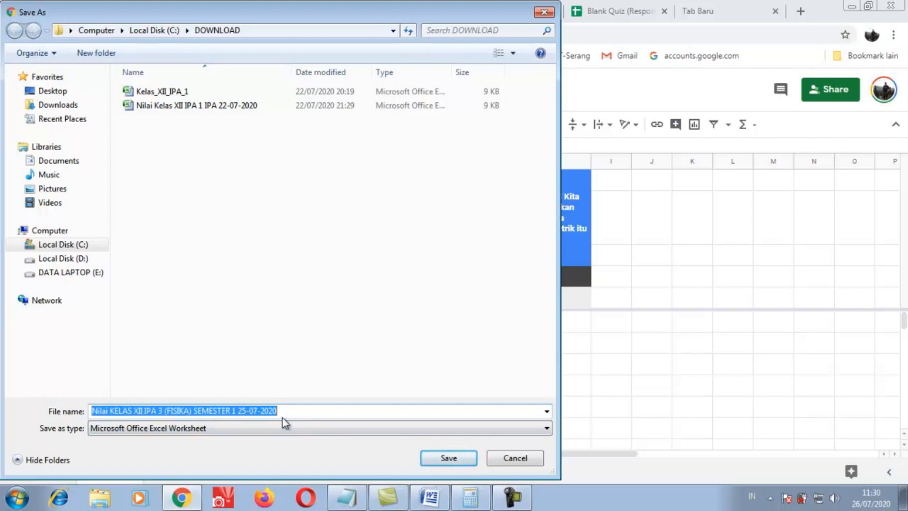
pyautogui.click(449, 458)
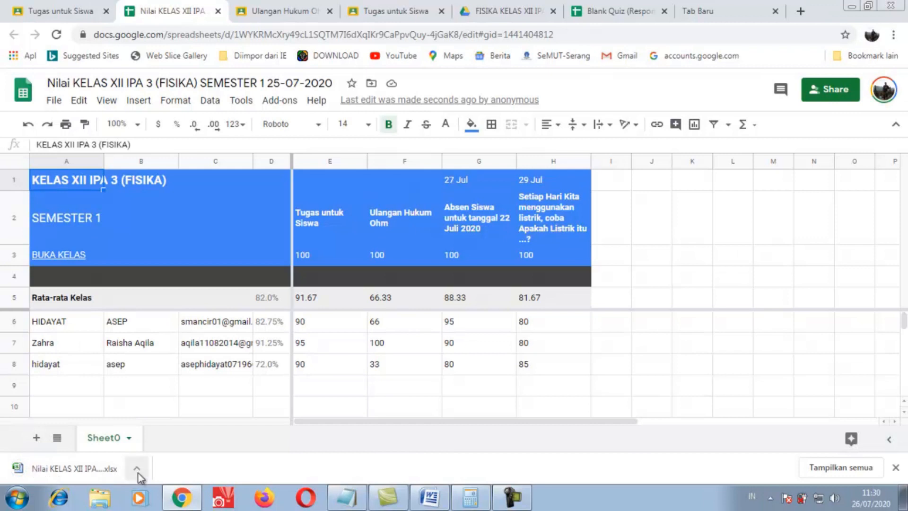
pyautogui.click(137, 469)
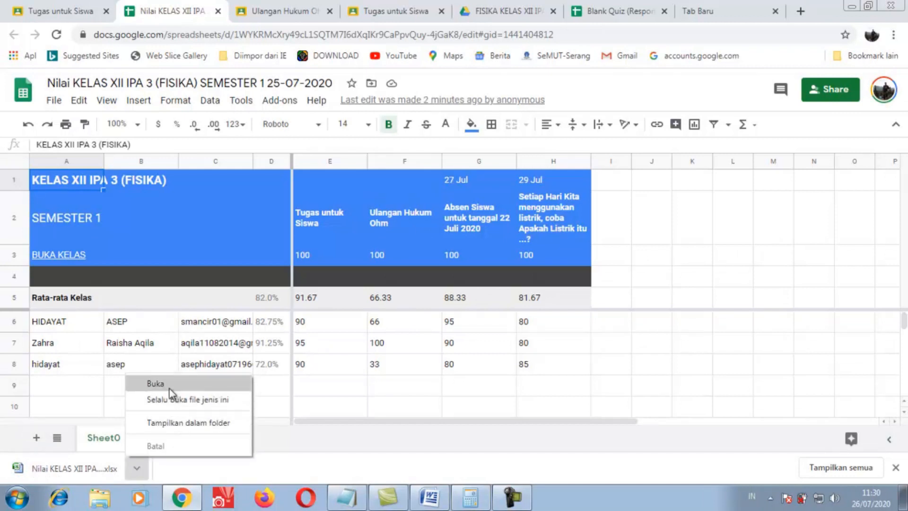
pyautogui.click(156, 384)
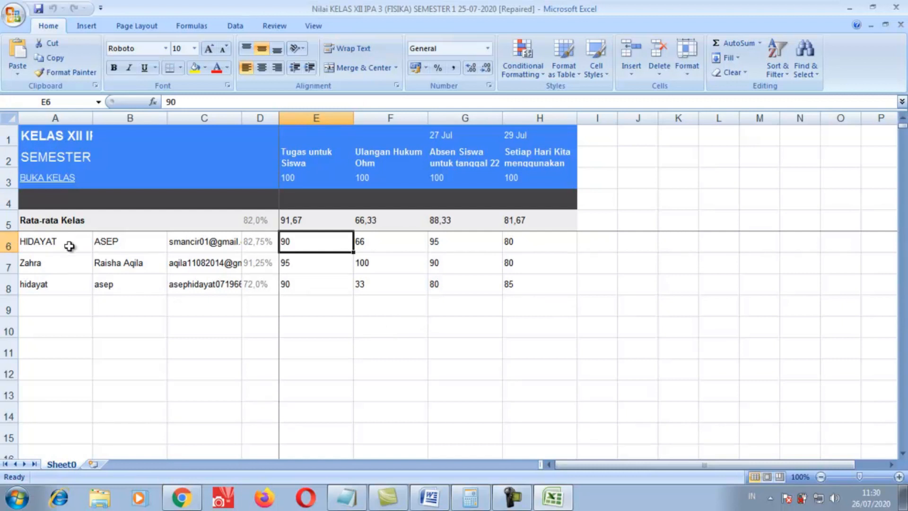
# Examine how the students' names in rows 6 to 8 are split between columns A and B
pyautogui.click(44, 241)
pyautogui.click(106, 243)
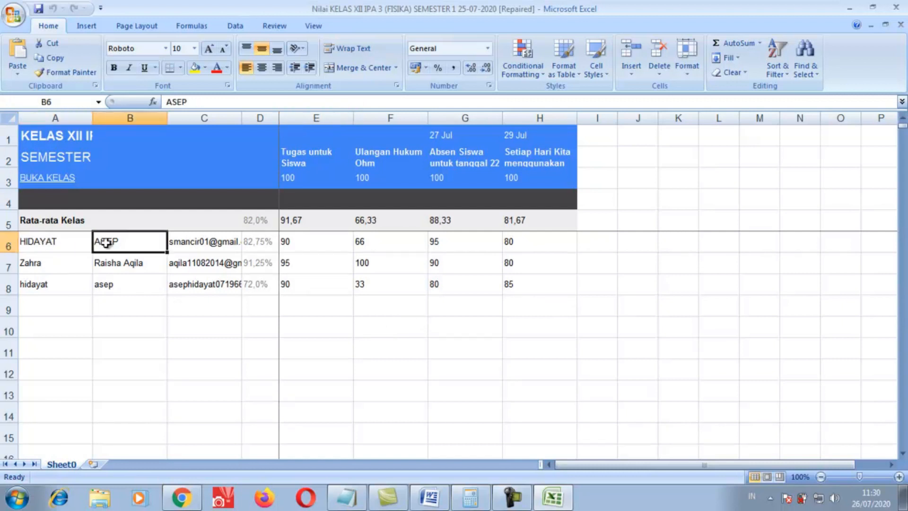
pyautogui.click(55, 262)
pyautogui.click(114, 262)
pyautogui.click(59, 283)
pyautogui.click(101, 286)
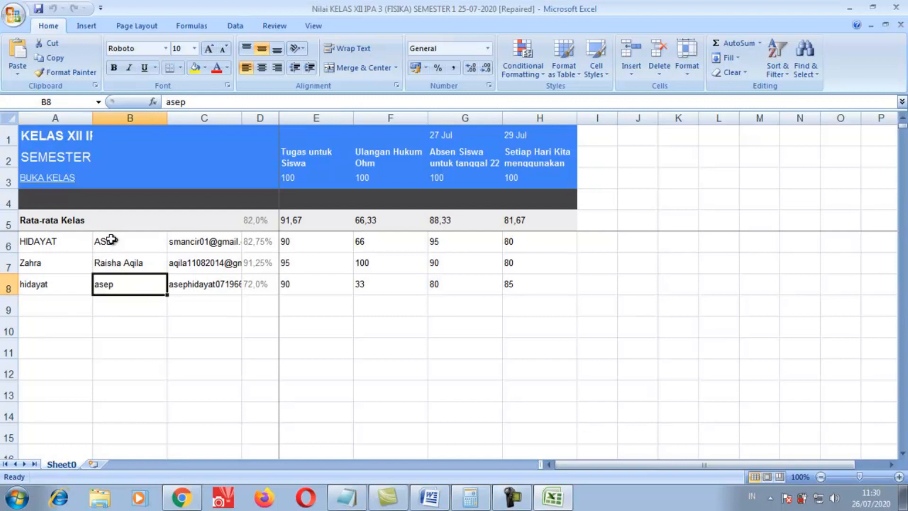
pyautogui.click(112, 240)
pyautogui.click(58, 241)
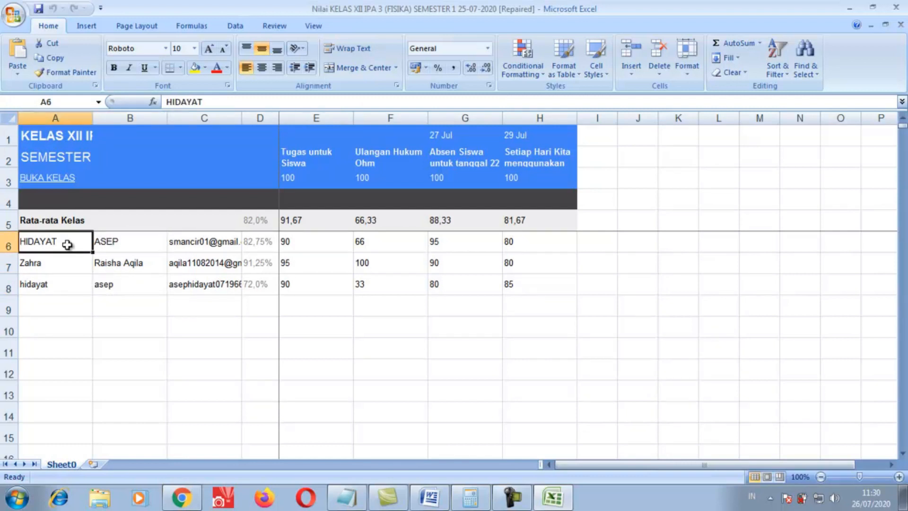
# Enter the formula =B6&" "&A6 in cell J6 to join the first student's name parts with a space
pyautogui.click(633, 242)
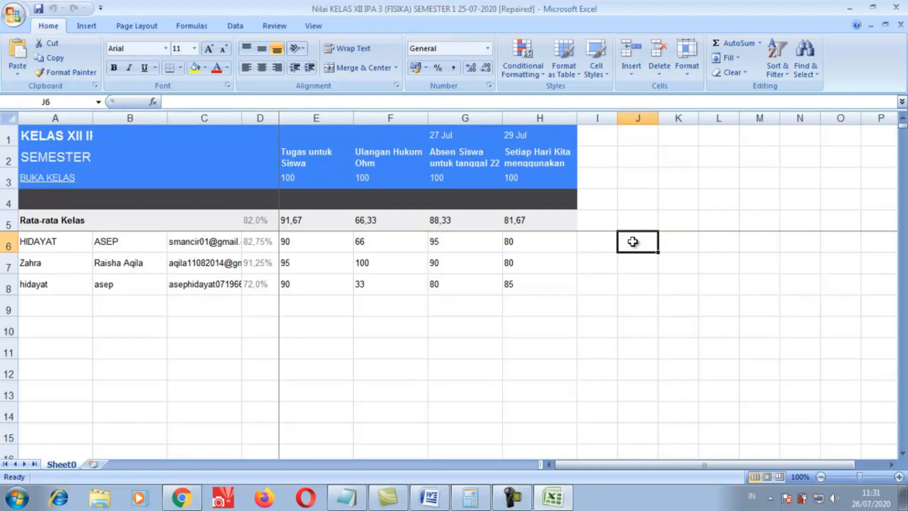
pyautogui.write('=')
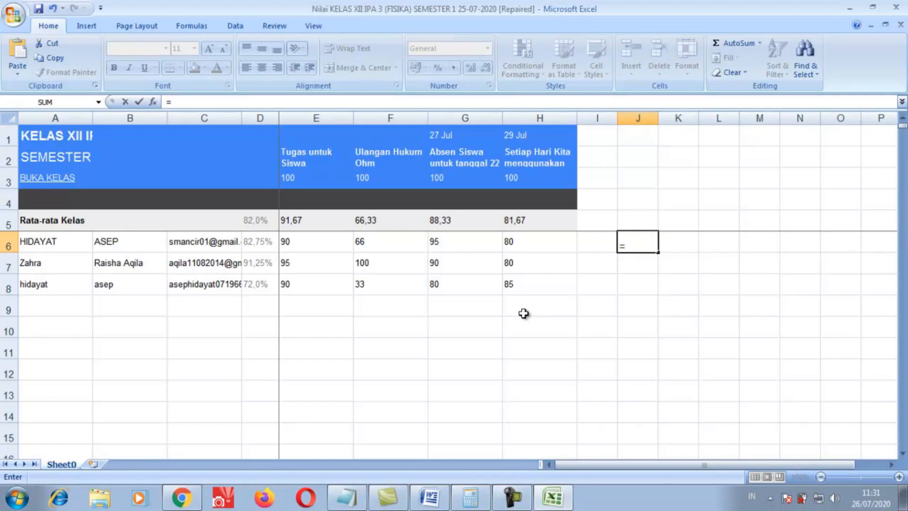
pyautogui.click(142, 242)
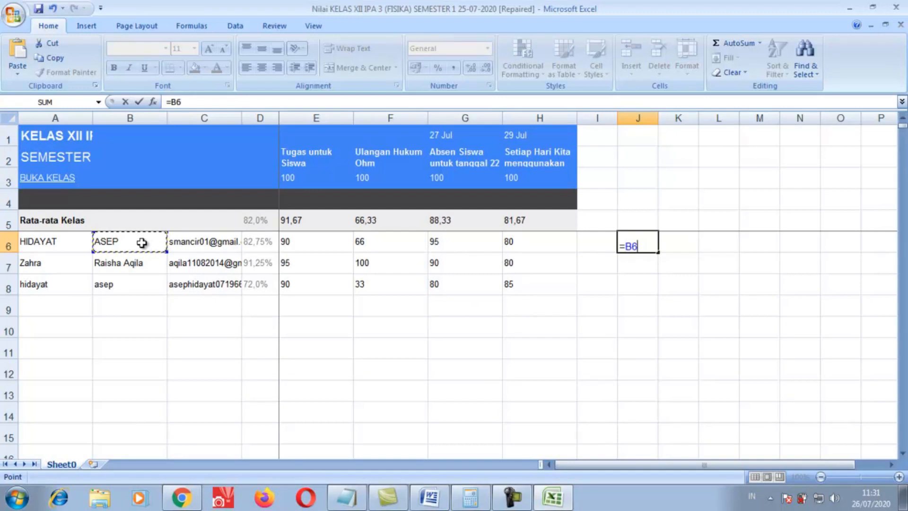
pyautogui.write('&"')
pyautogui.write('"&')
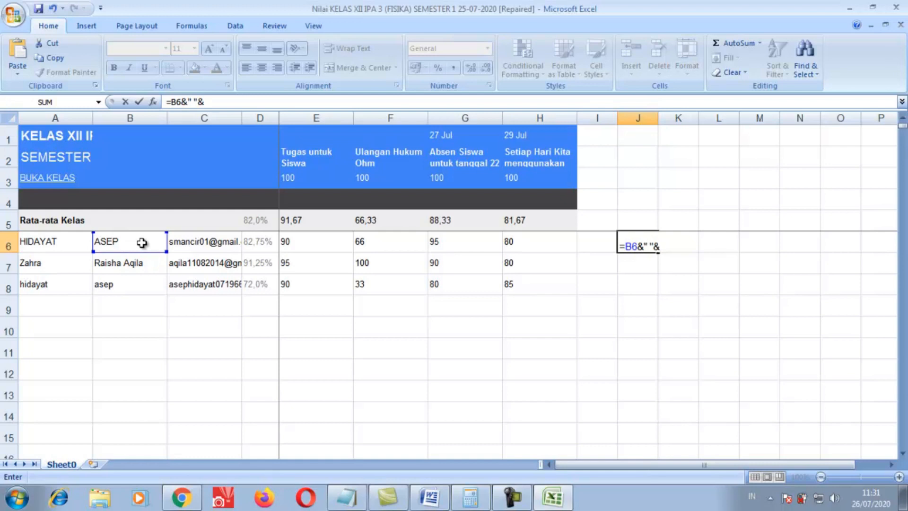
pyautogui.click(49, 242)
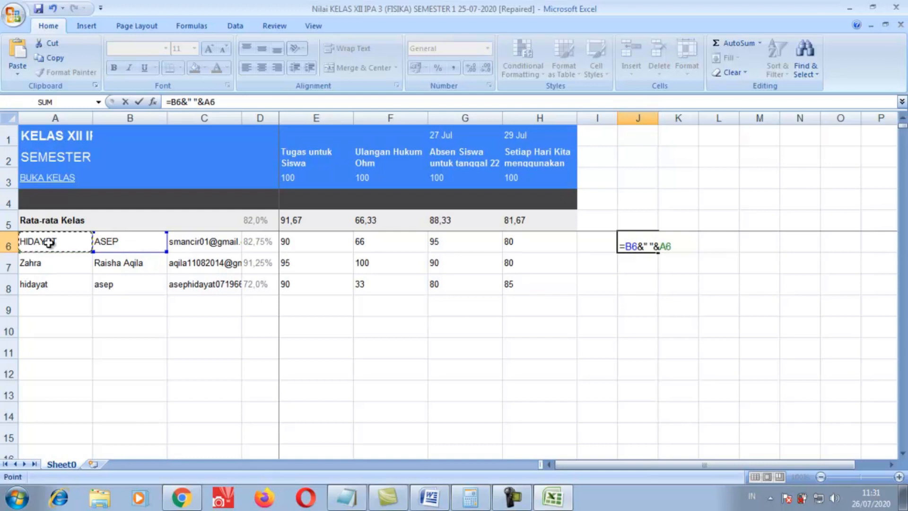
pyautogui.press('Return')
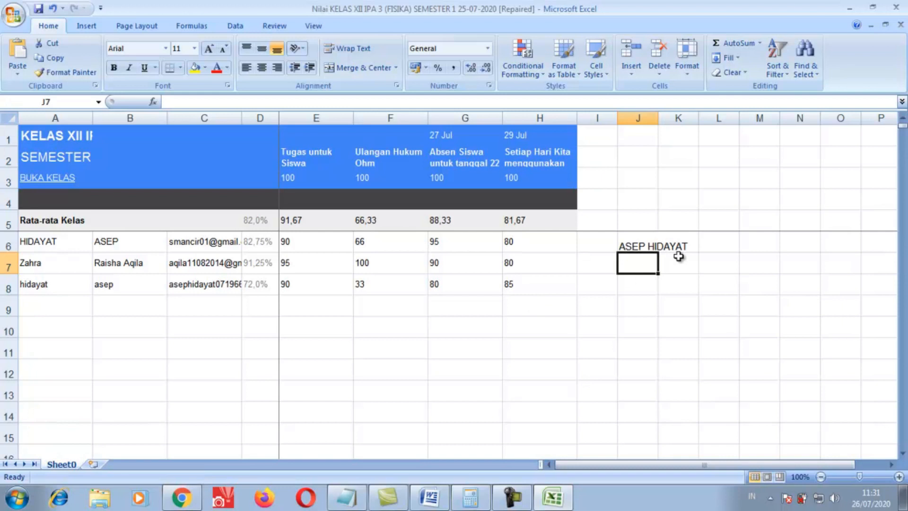
# Fill the J6 name formula down through J8 and widen column J to fit the full names
pyautogui.click(644, 246)
pyautogui.moveTo(658, 252); pyautogui.dragTo(660, 294)
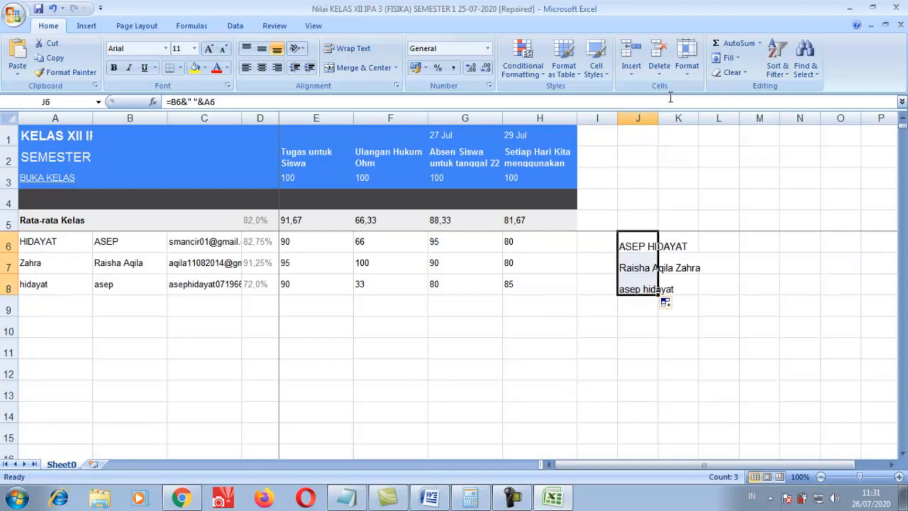
pyautogui.moveTo(657, 121); pyautogui.dragTo(730, 122)
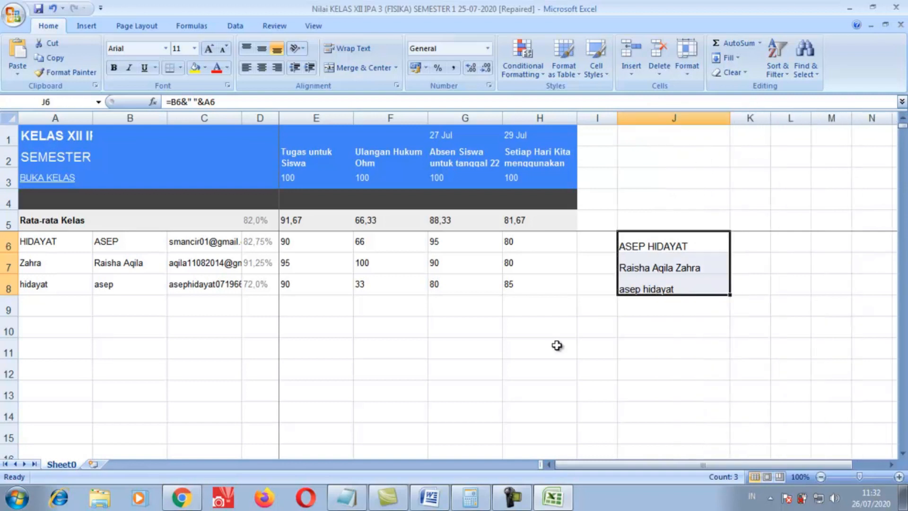
# Add a worksheet with headers "No" in A6 and "Nama" in B6, and title lines "DAFTAR NILAI SISWA" in A1 and "KELAS XII IPA 3" in A2
pyautogui.click(95, 465)
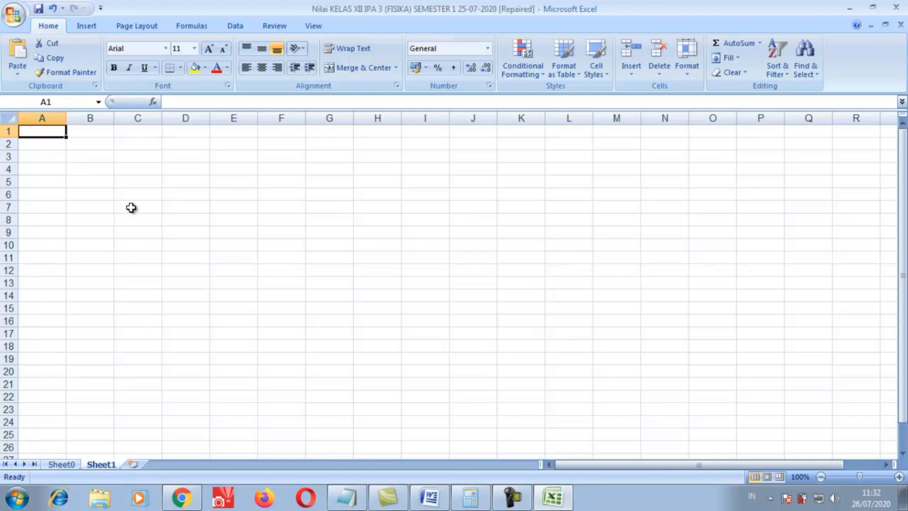
pyautogui.write('DA')
pyautogui.write('FTAR ')
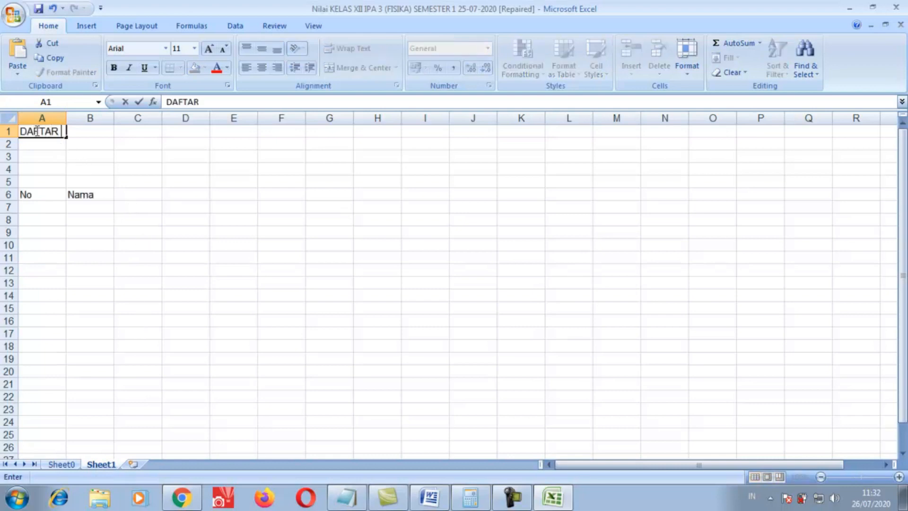
pyautogui.write('NILAI SISWA')
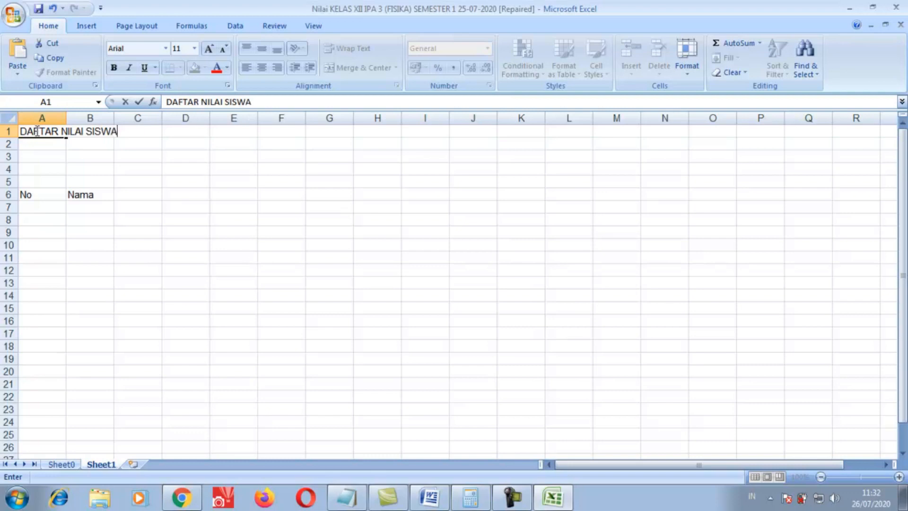
pyautogui.press('Return')
pyautogui.write('KELAS ')
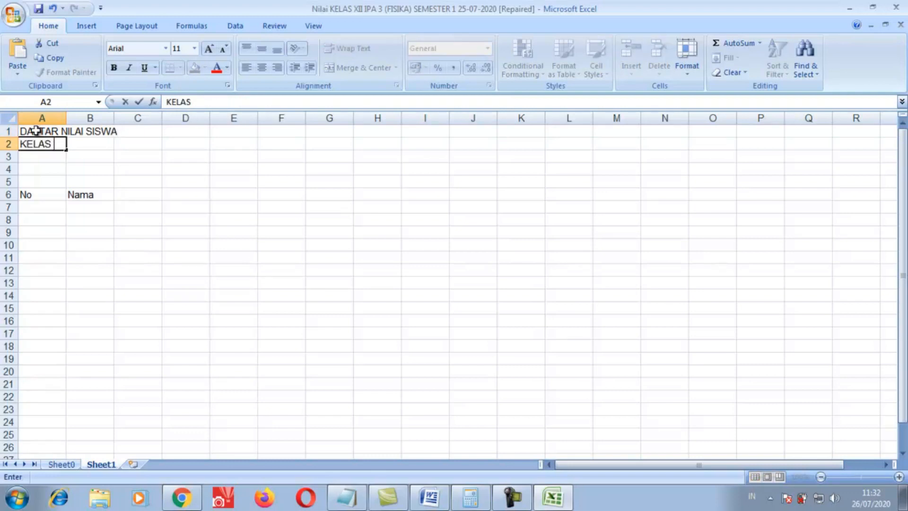
pyautogui.write('XII IPA 3')
pyautogui.press('Return')
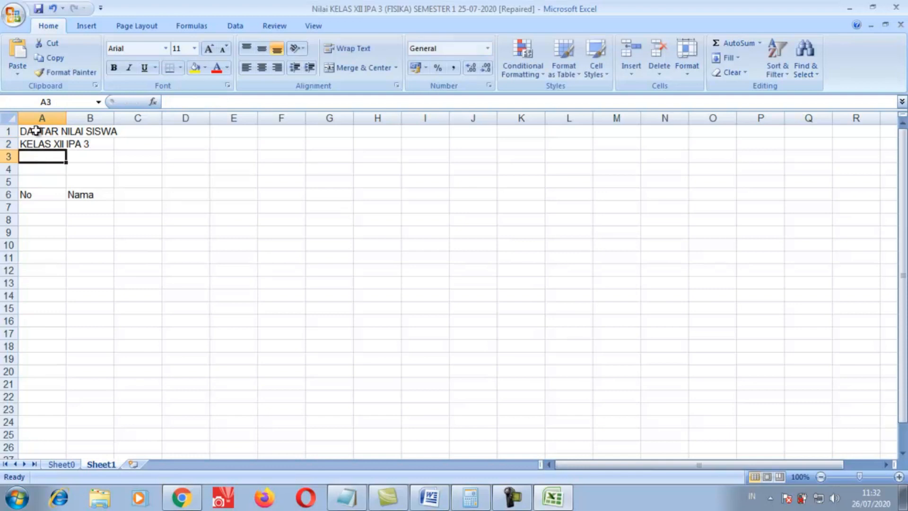
# Enter "SMAN 1 CIRUAS KABUPATEN SERANG BANTEN" in A3 and "TAHUN PELAJARAN 2020 - 2020" in A4
pyautogui.write('SMAN 1 C')
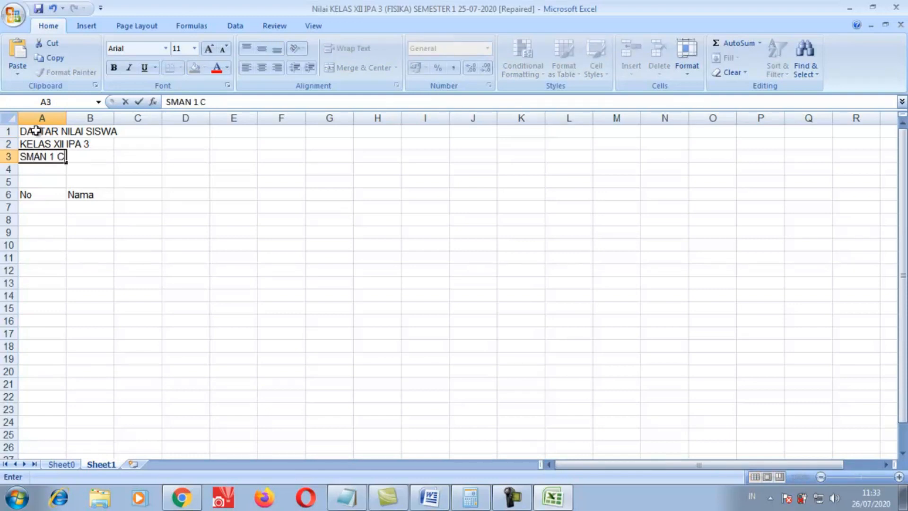
pyautogui.write('IRUAS KAB')
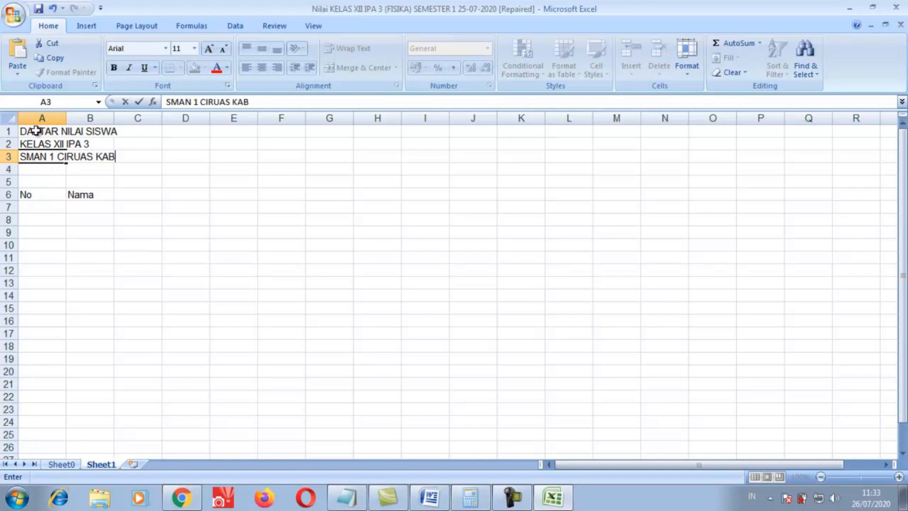
pyautogui.write('UPATE')
pyautogui.write('N ')
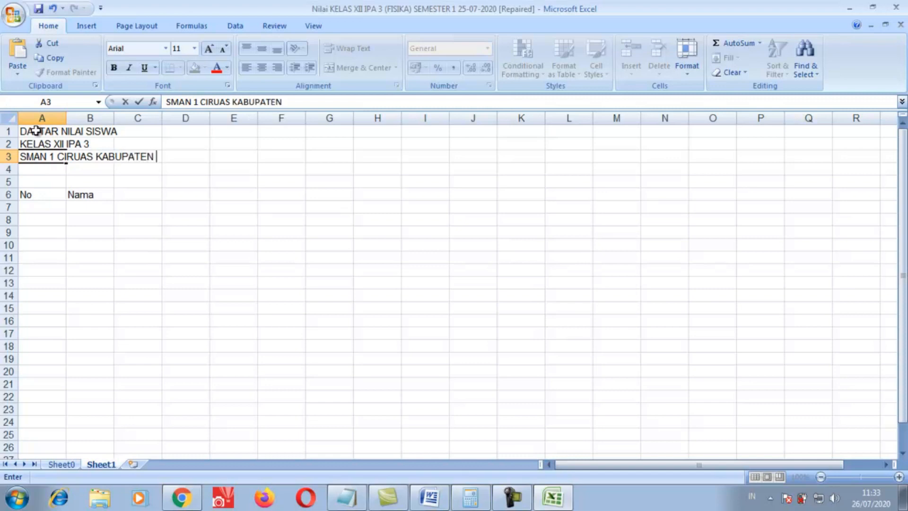
pyautogui.write('SERANG ')
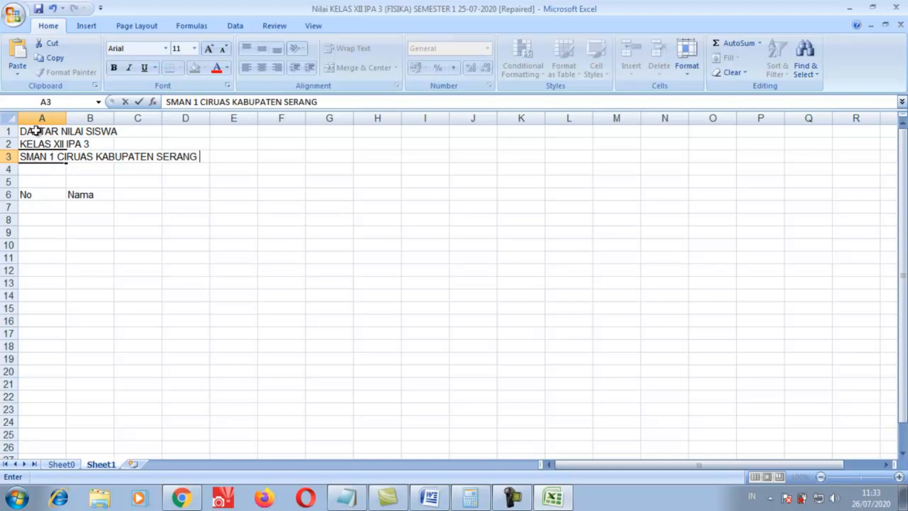
pyautogui.write('BANTEN')
pyautogui.press('Return')
pyautogui.write('TAHUN')
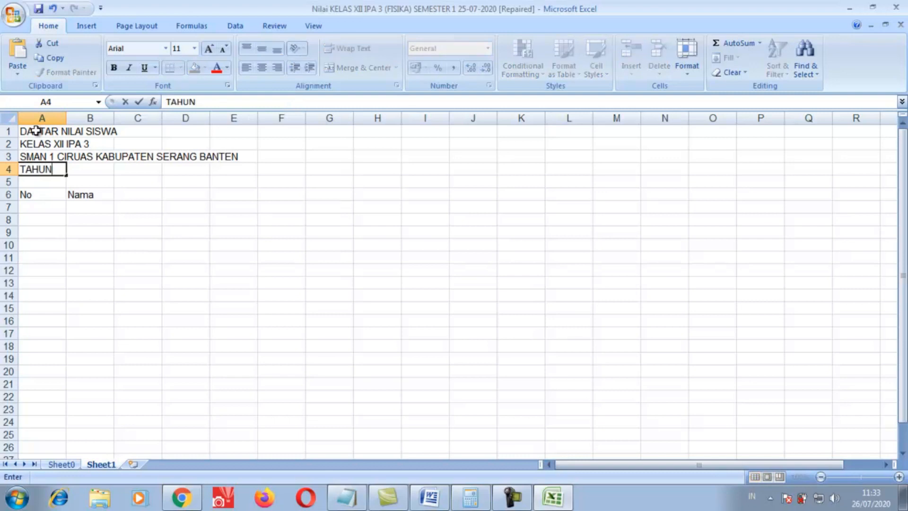
pyautogui.write(' PELAJARAN 2020')
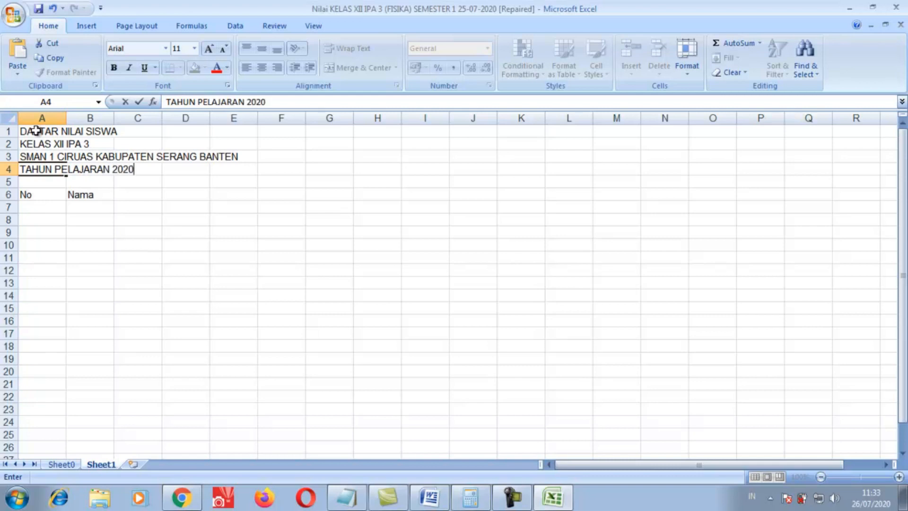
pyautogui.write(' - 2020')
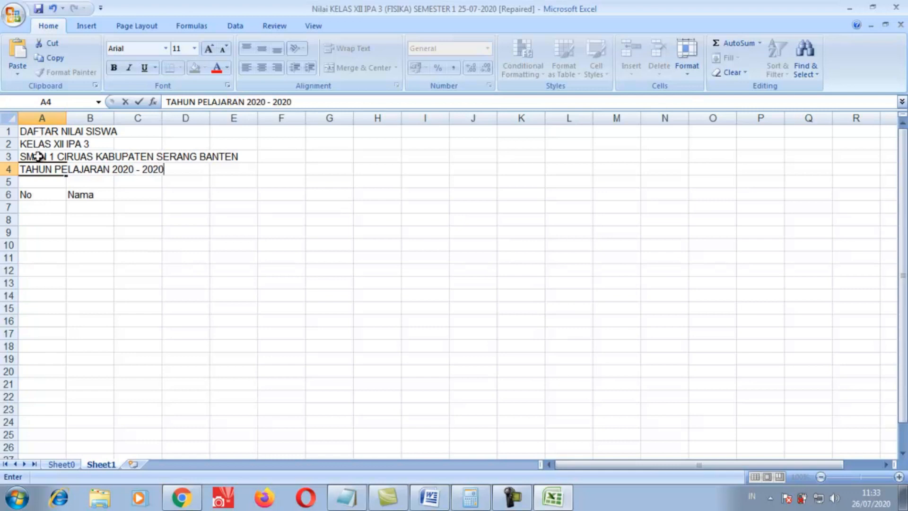
pyautogui.click(127, 193)
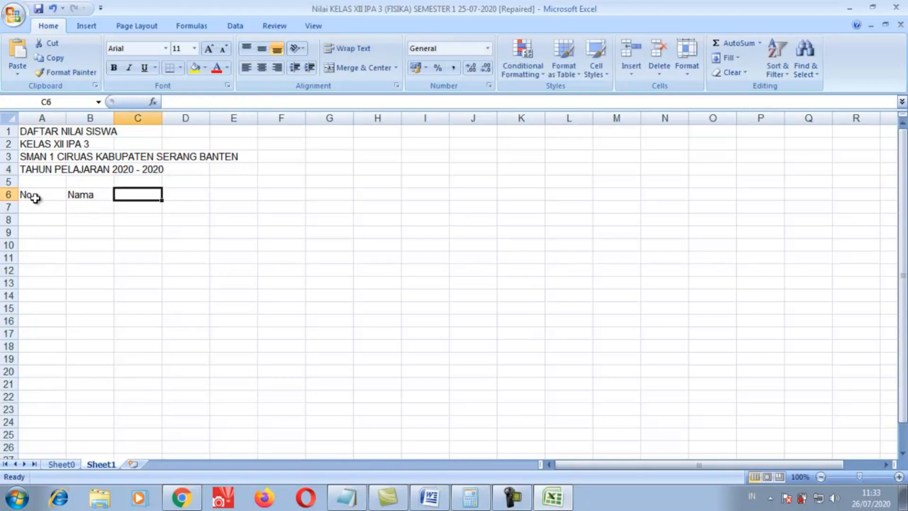
pyautogui.click(36, 198)
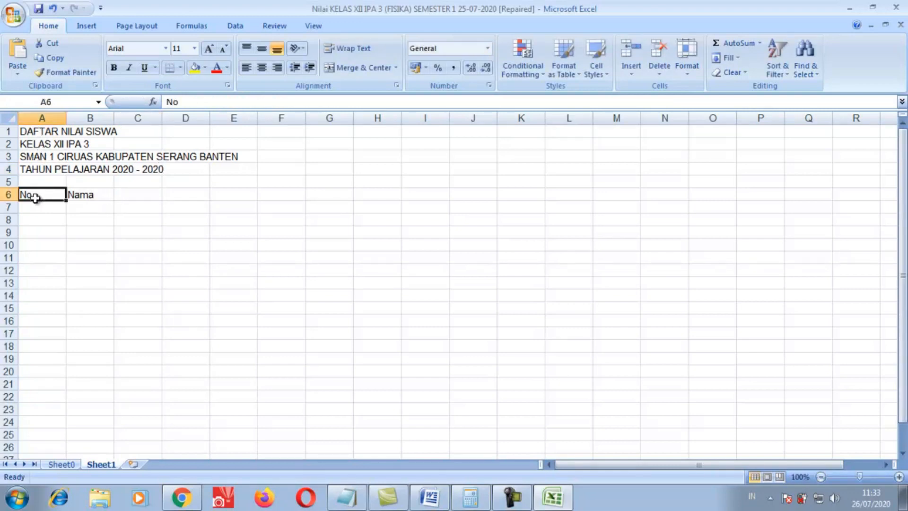
# Enter the column header "Email" in cell C6, beside the "Nama" header
pyautogui.click(84, 199)
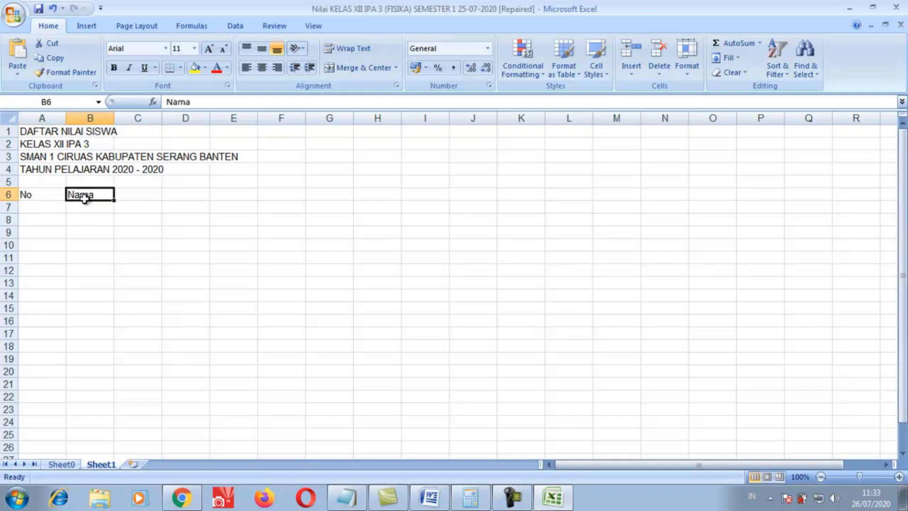
pyautogui.click(148, 195)
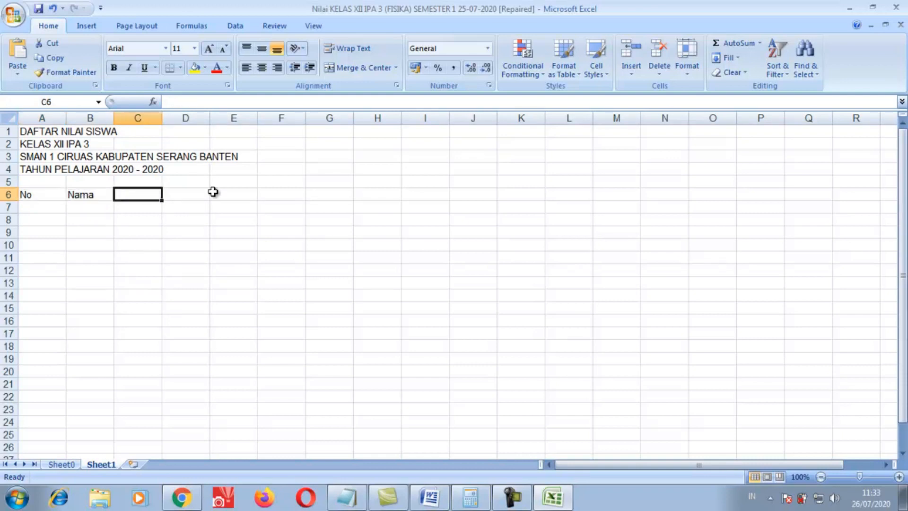
pyautogui.write('EMAIL')
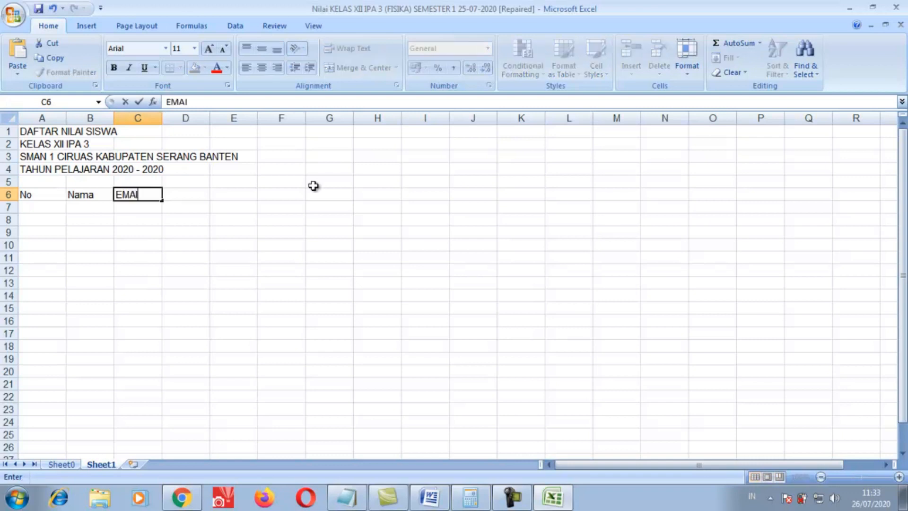
pyautogui.press('BackSpace')
pyautogui.press('BackSpace')
pyautogui.press('BackSpace')
pyautogui.press('BackSpace')
pyautogui.write('M')
pyautogui.press('BackSpace')
pyautogui.write('ma')
pyautogui.press('Tab')
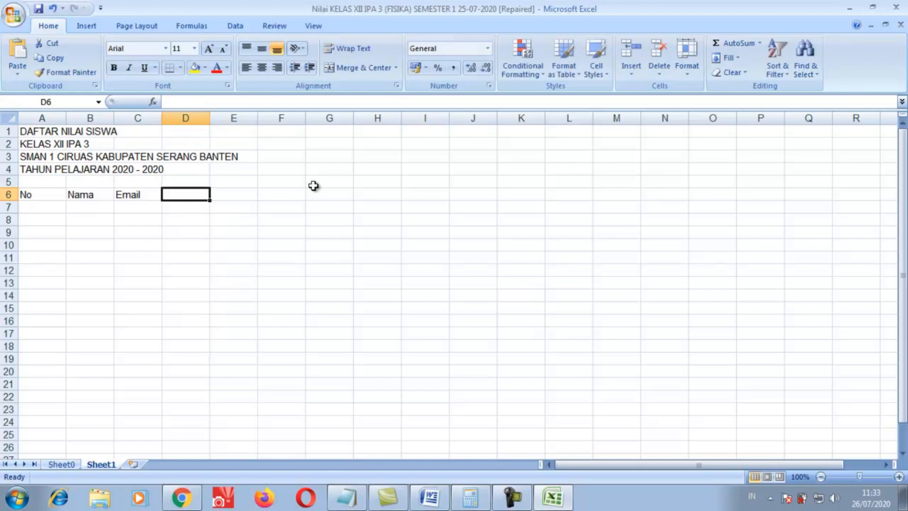
# Enter the column header "Nilai" in cell D6
pyautogui.write('n')
pyautogui.press('BackSpace')
pyautogui.write('Nilai')
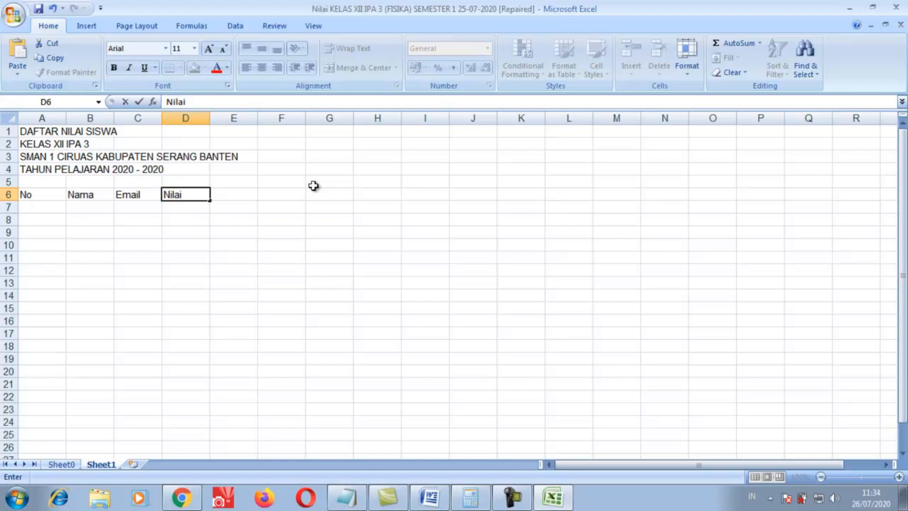
pyautogui.press('Return')
# Enter the subheaders "Nilai Ulangan" in D7 and "Nilai Tugas" in E7 under the Nilai header
pyautogui.write('ni')
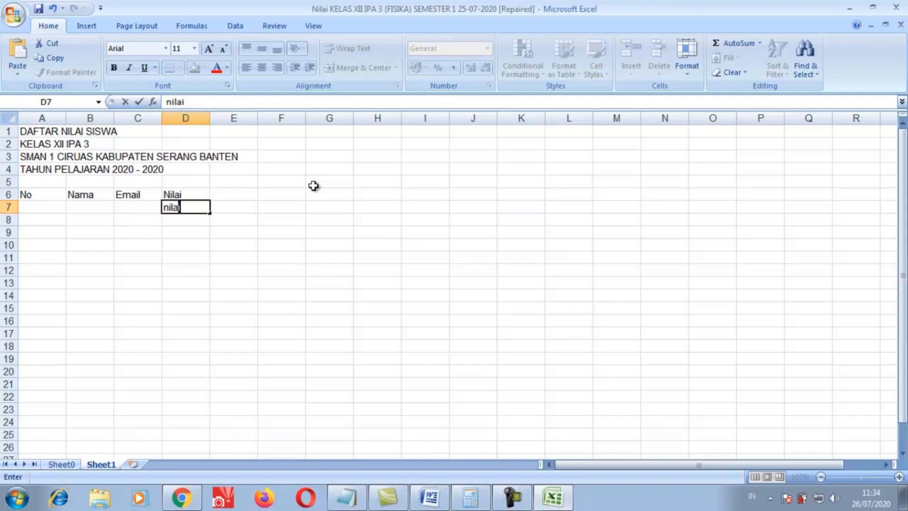
pyautogui.write('la')
pyautogui.press('BackSpace')
pyautogui.press('BackSpace')
pyautogui.press('BackSpace')
pyautogui.press('BackSpace')
pyautogui.write('Nilai Ulangan')
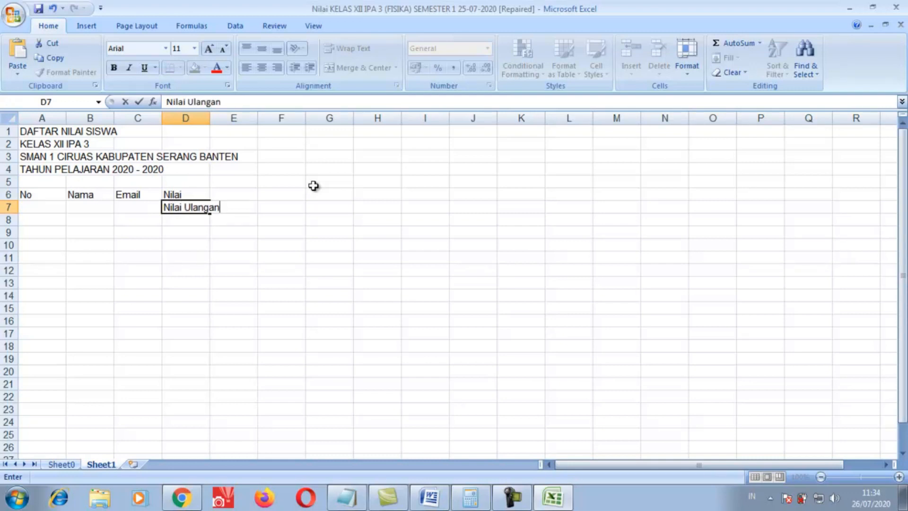
pyautogui.press('Tab')
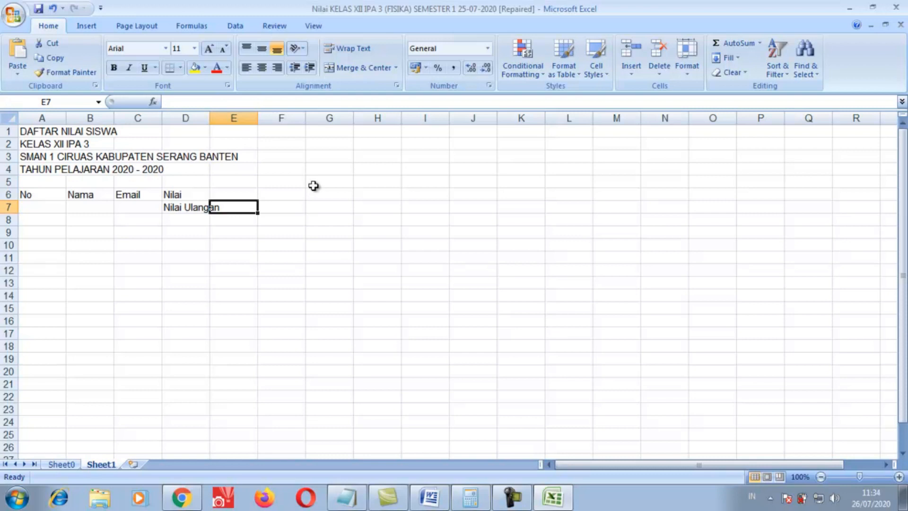
pyautogui.write('Nilai Tugas')
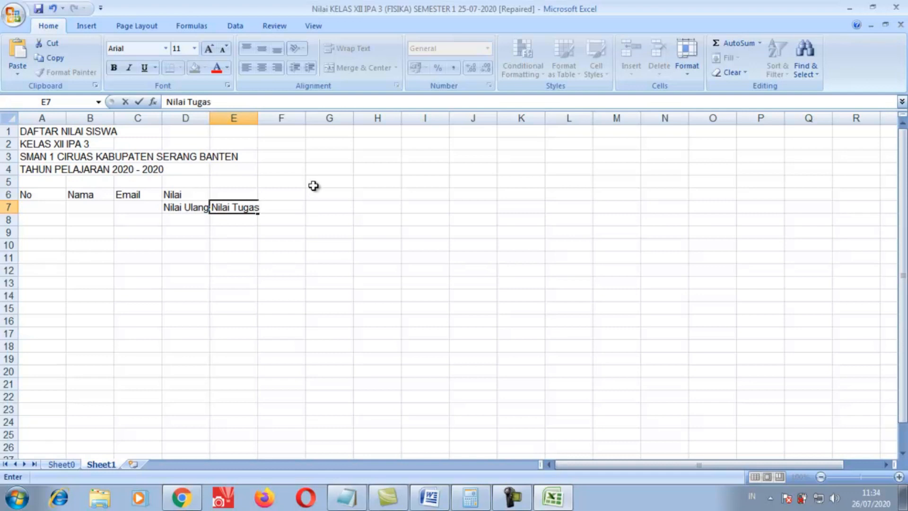
# Enter the subheaders "Nilai Diskusi" in F7 and "Nulai Absen" in G7
pyautogui.press('Tab')
pyautogui.write('Nila')
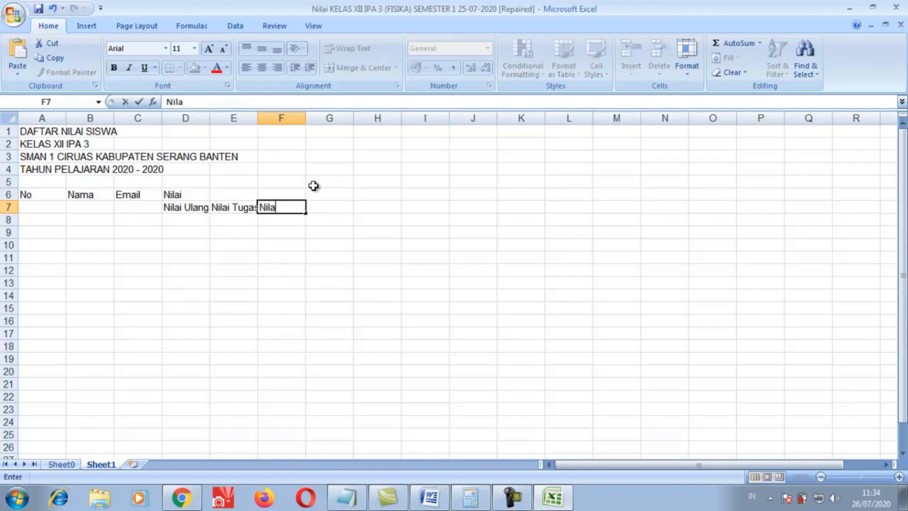
pyautogui.write('i Diskusi')
pyautogui.press('Tab')
pyautogui.write('Nulai')
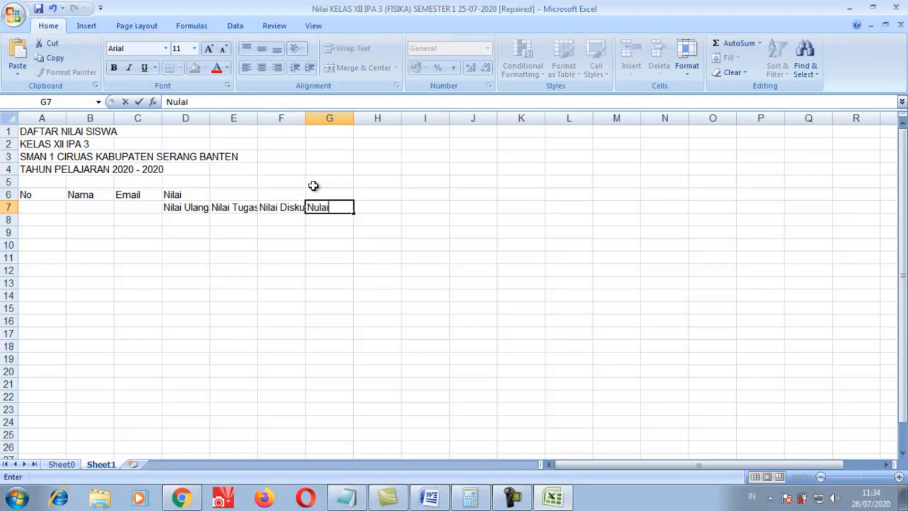
pyautogui.write(' Absen')
pyautogui.press('Return')
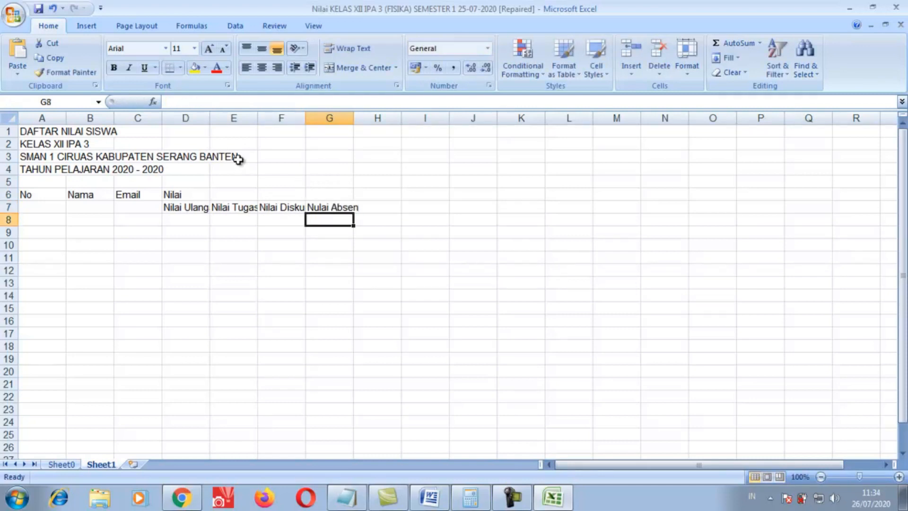
# Widen column D to fit "Nilai Ulangan" and merge and center the Nilai header across D6:G6
pyautogui.moveTo(210, 120); pyautogui.dragTo(229, 122)
pyautogui.click(187, 196)
pyautogui.moveTo(187, 195); pyautogui.dragTo(349, 194)
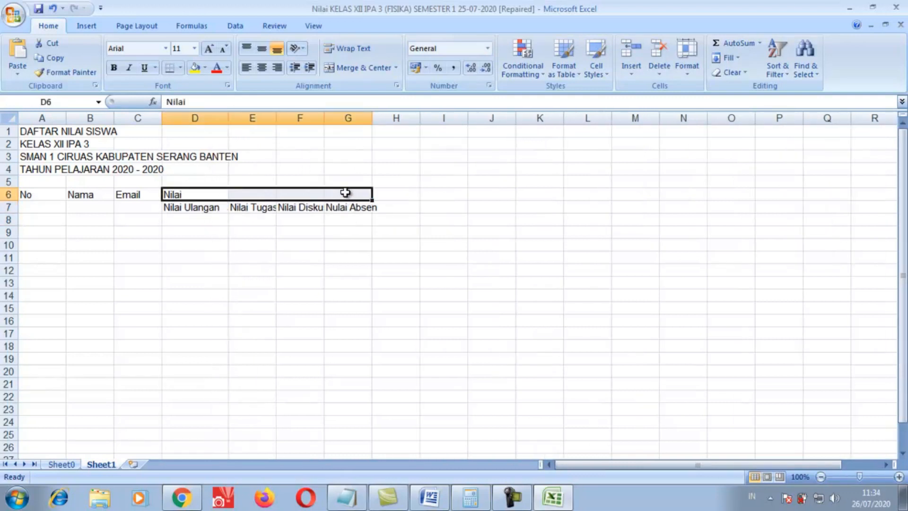
pyautogui.click(353, 68)
# Merge and center the No, Nama and Email headers separately over rows 6 and 7
pyautogui.moveTo(34, 194); pyautogui.dragTo(35, 206)
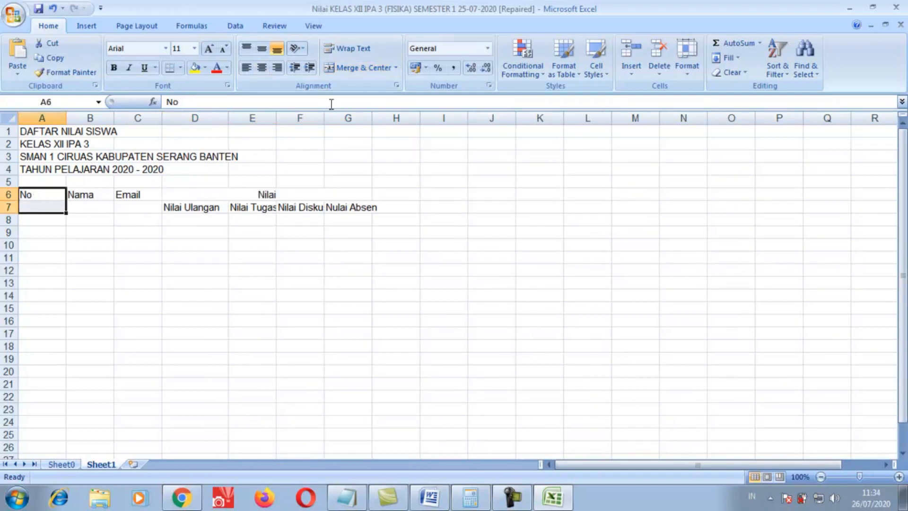
pyautogui.click(361, 67)
pyautogui.moveTo(92, 194); pyautogui.dragTo(140, 207)
pyautogui.click(359, 68)
pyautogui.click(374, 69)
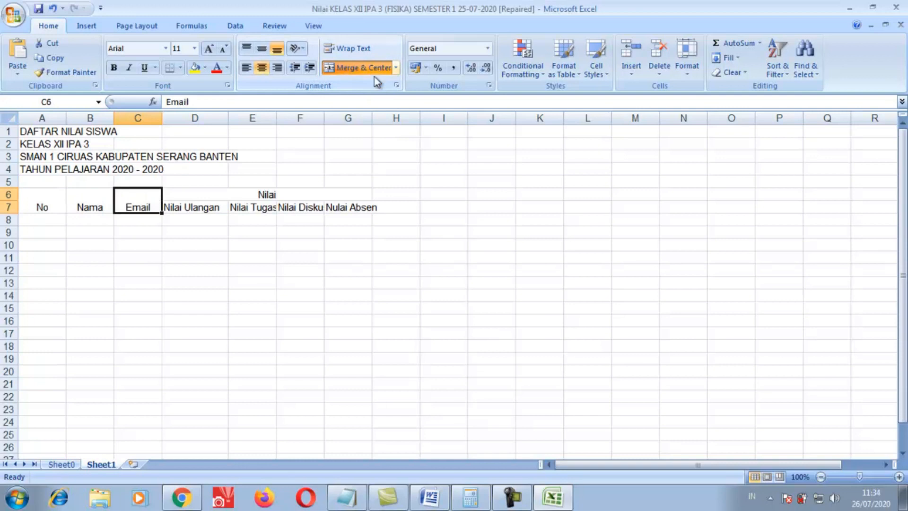
# Widen column G to fit its subheader and enter "Nilai Total" in H7
pyautogui.moveTo(374, 123); pyautogui.dragTo(418, 124)
pyautogui.click(436, 202)
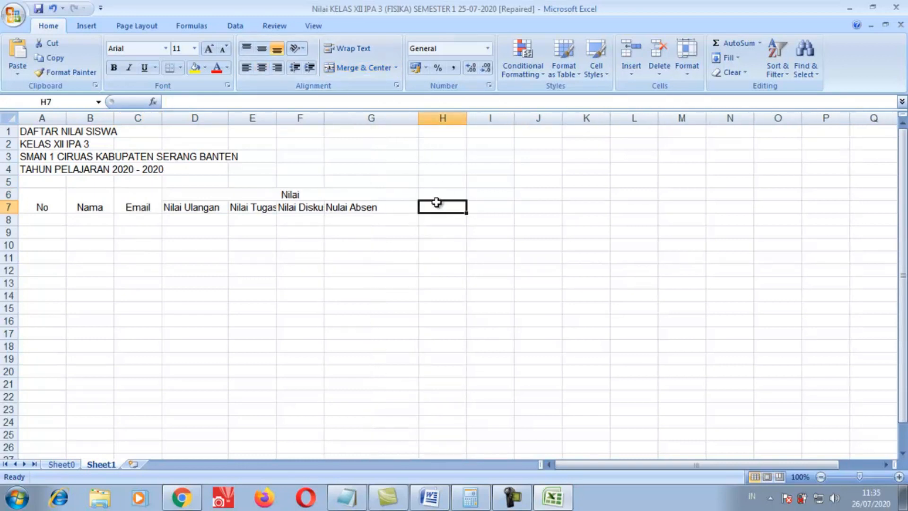
pyautogui.write('Nila')
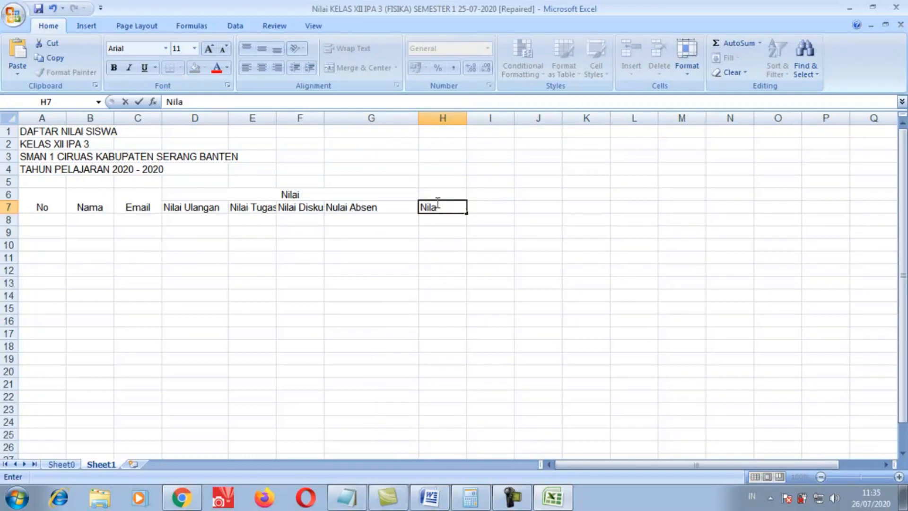
pyautogui.write('i Total')
pyautogui.press('Return')
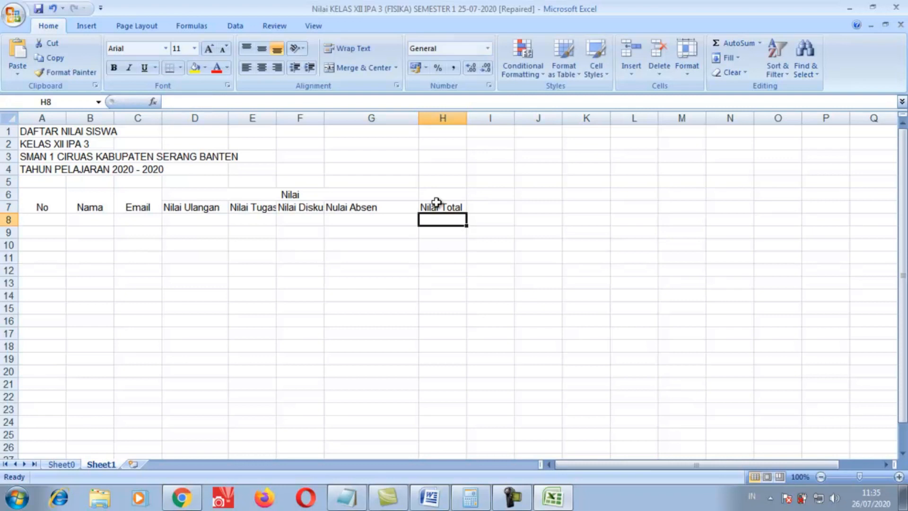
# Merge and center the Nilai Total header over H6:H7 and middle-align the header block A6:H7 vertically
pyautogui.moveTo(441, 205); pyautogui.dragTo(438, 195)
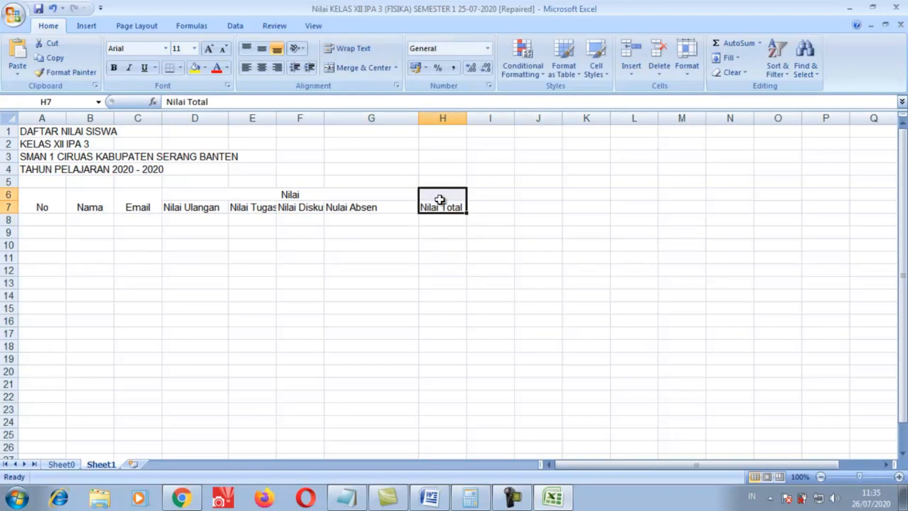
pyautogui.click(352, 68)
pyautogui.moveTo(41, 200); pyautogui.dragTo(421, 201)
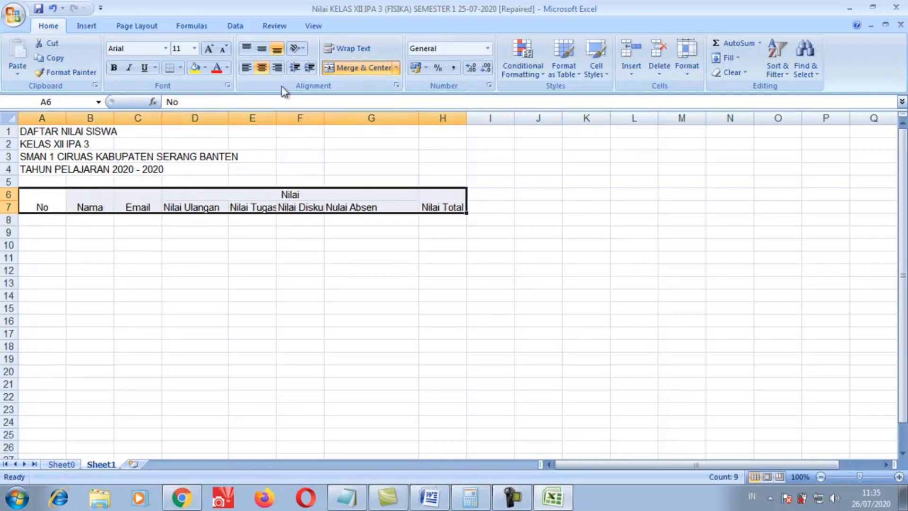
pyautogui.click(262, 50)
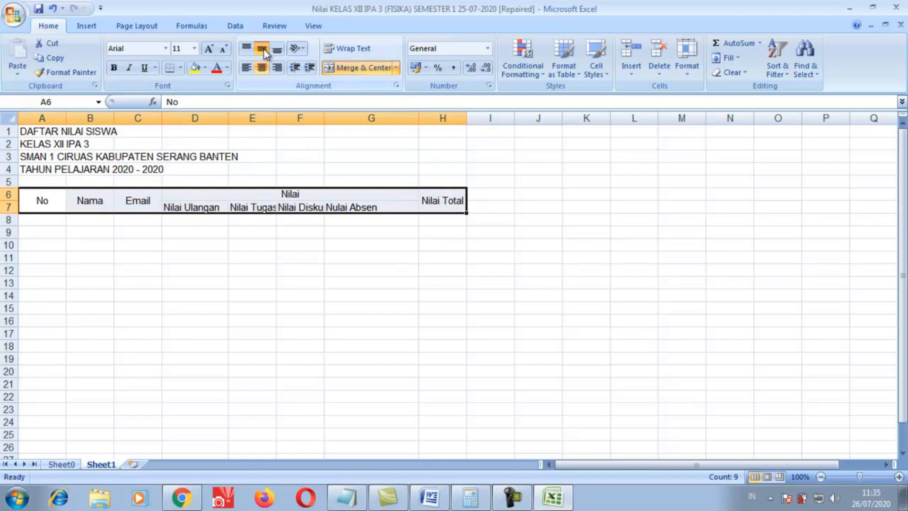
pyautogui.click(300, 279)
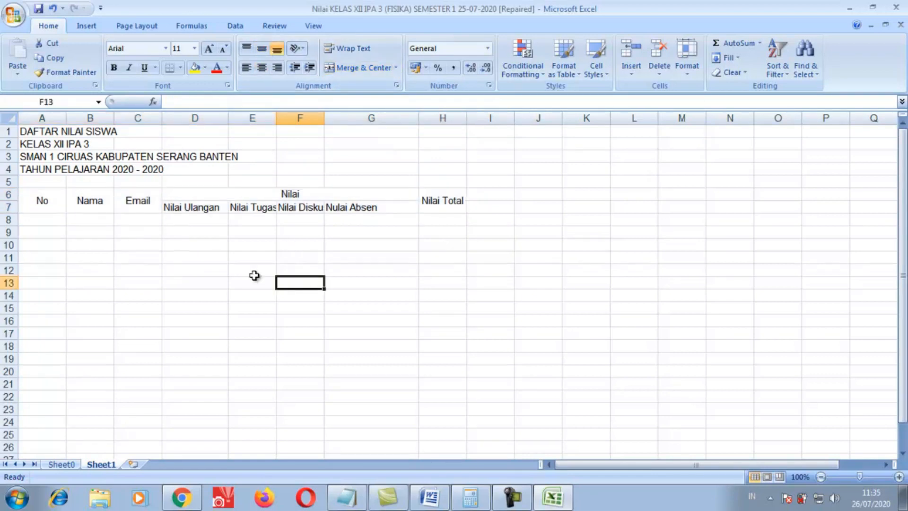
# Number the student rows from 1 in A8, filling the series down to 17 in A24
pyautogui.click(51, 221)
pyautogui.write('1')
pyautogui.press('Return')
pyautogui.write('2')
pyautogui.press('Return')
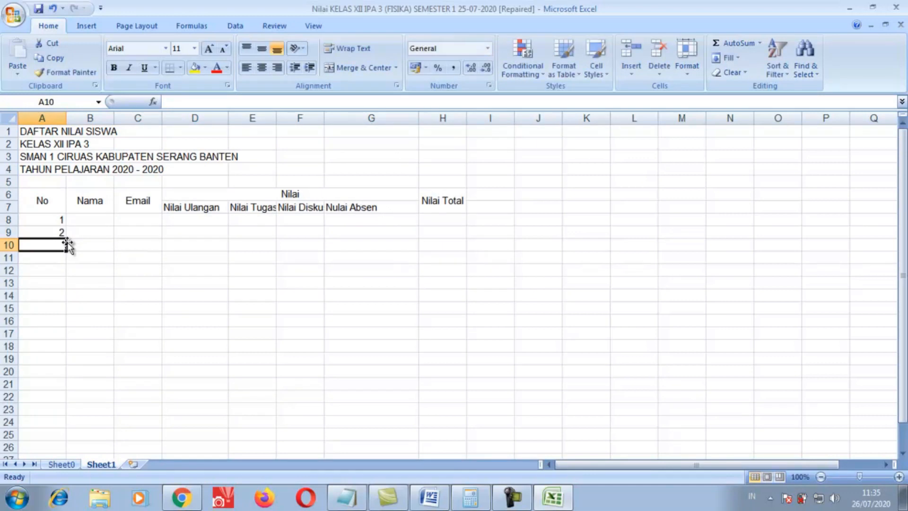
pyautogui.write('3')
pyautogui.press('Return')
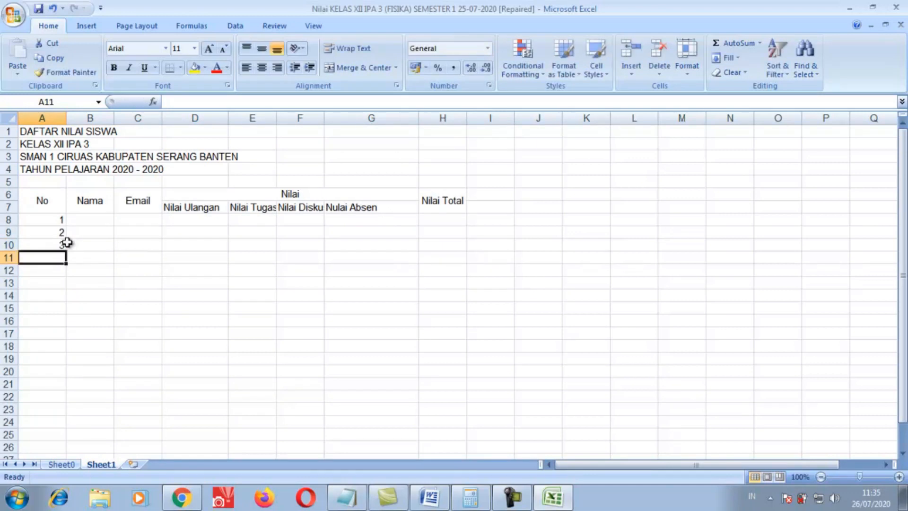
pyautogui.moveTo(55, 238); pyautogui.dragTo(69, 428)
# Widen the Nama column and link B8 to the first student's full name with =Sheet0!J6
pyautogui.moveTo(114, 119); pyautogui.dragTo(192, 120)
pyautogui.click(142, 220)
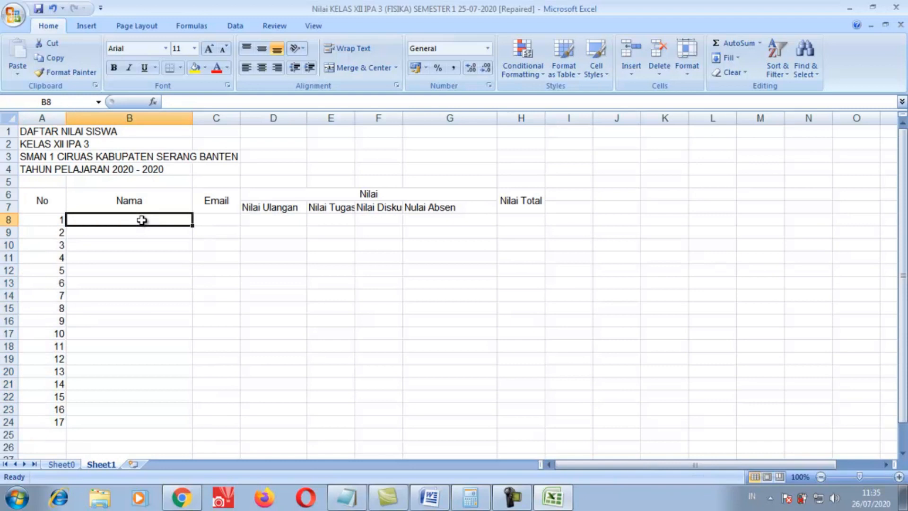
pyautogui.write('=')
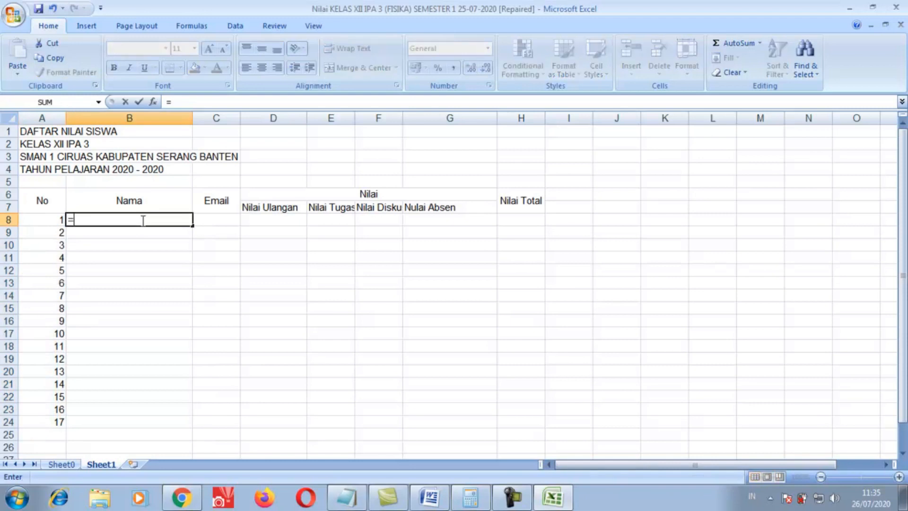
pyautogui.click(66, 466)
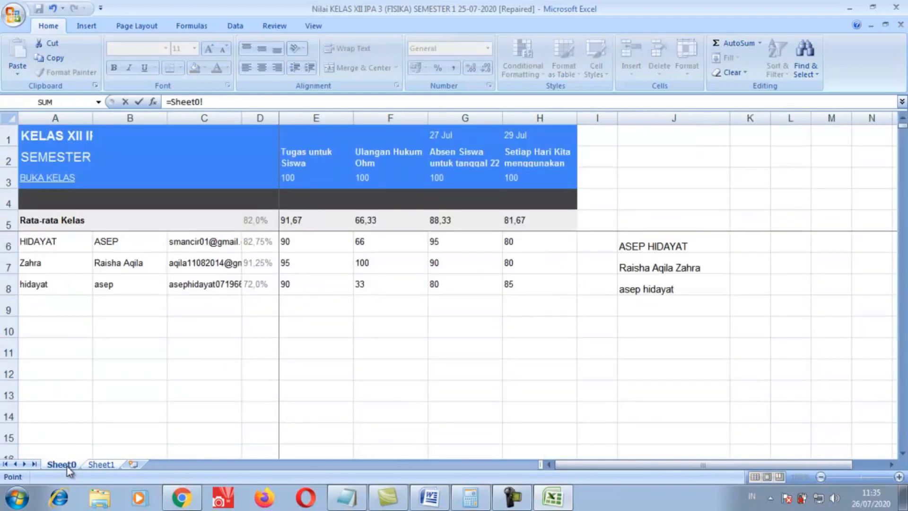
pyautogui.click(653, 245)
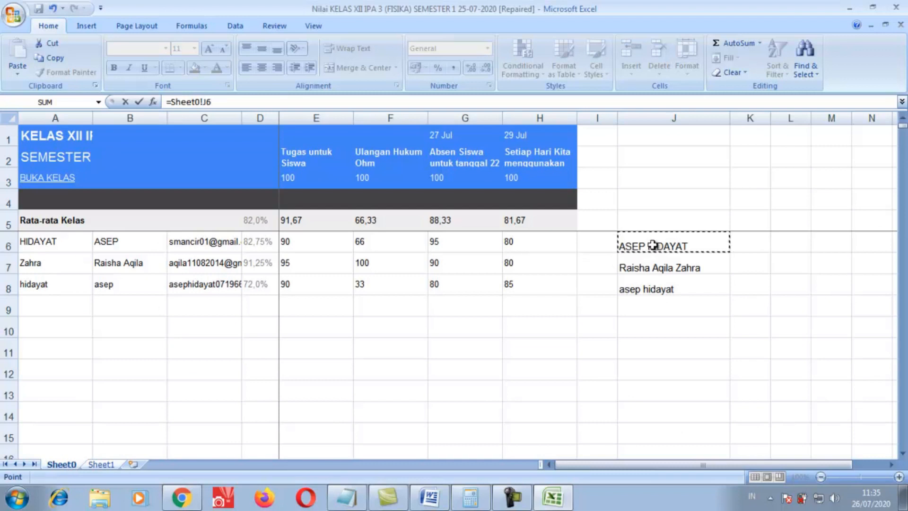
pyautogui.press('Return')
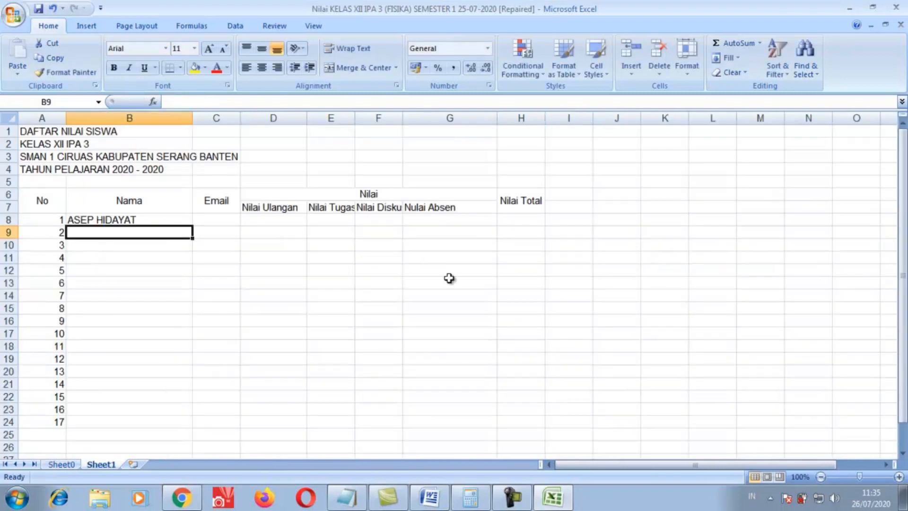
# Link C8 to the first student's email in Sheet0 cell C6 and widen column C to fit the address
pyautogui.click(209, 220)
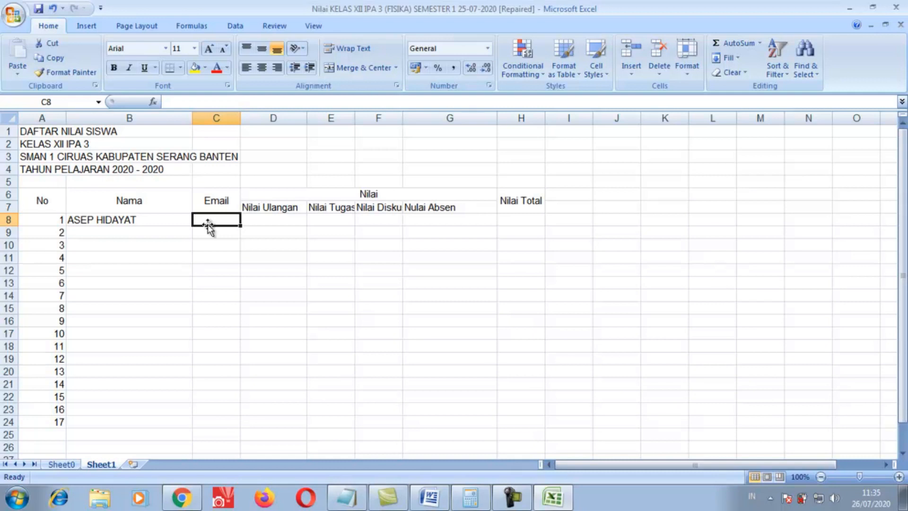
pyautogui.write('=')
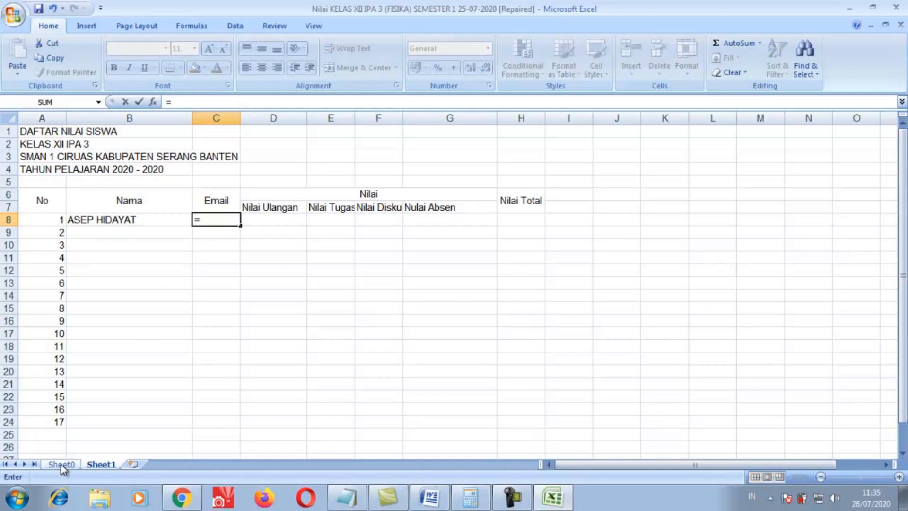
pyautogui.click(61, 464)
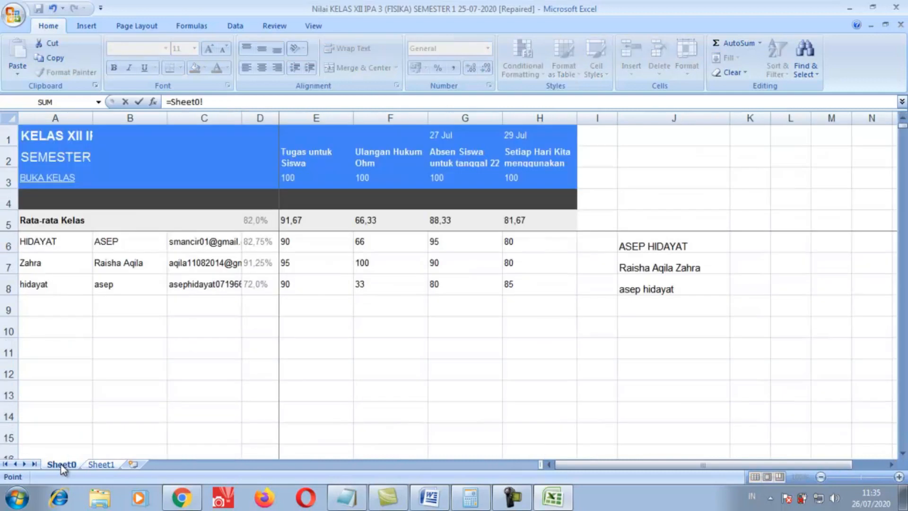
pyautogui.click(201, 244)
pyautogui.press('Return')
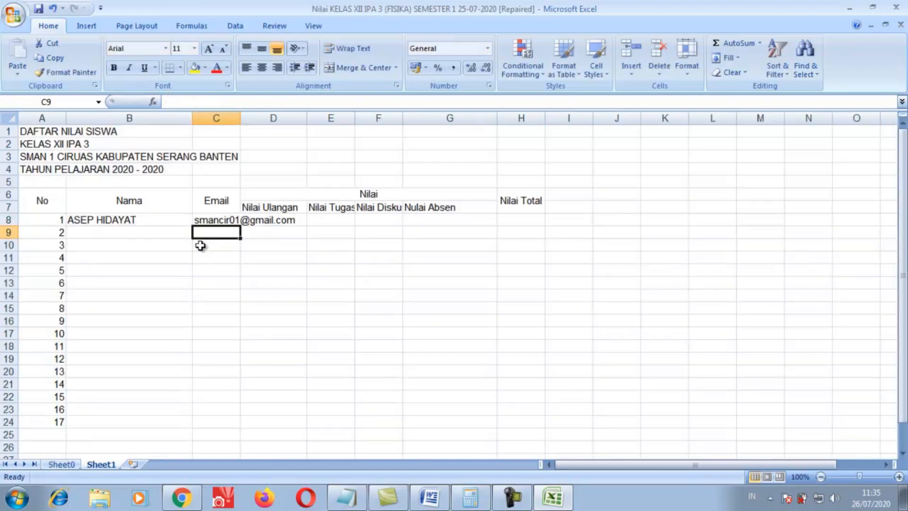
pyautogui.moveTo(241, 118); pyautogui.dragTo(312, 137)
# Link the first student's Nilai Ulangan in D8 to the Ulangan Hukum Ohm score in Sheet0 cell F6
pyautogui.click(357, 222)
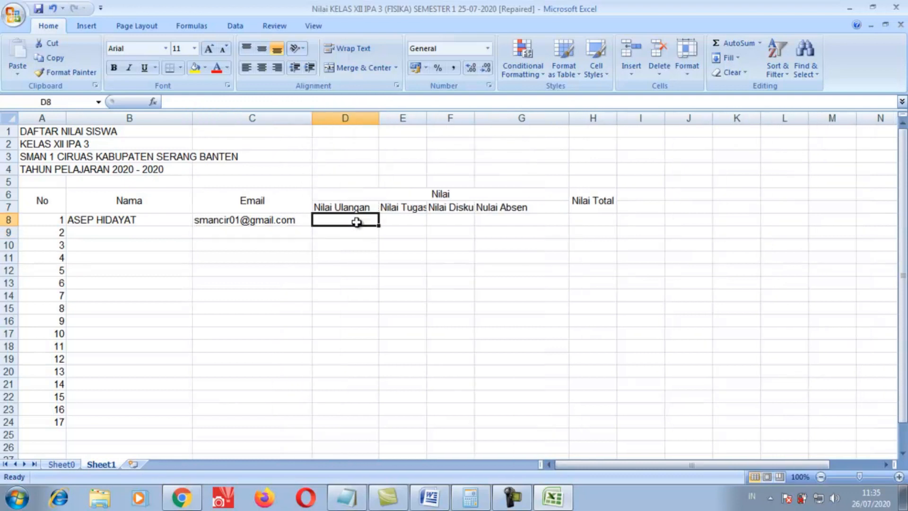
pyautogui.write('=')
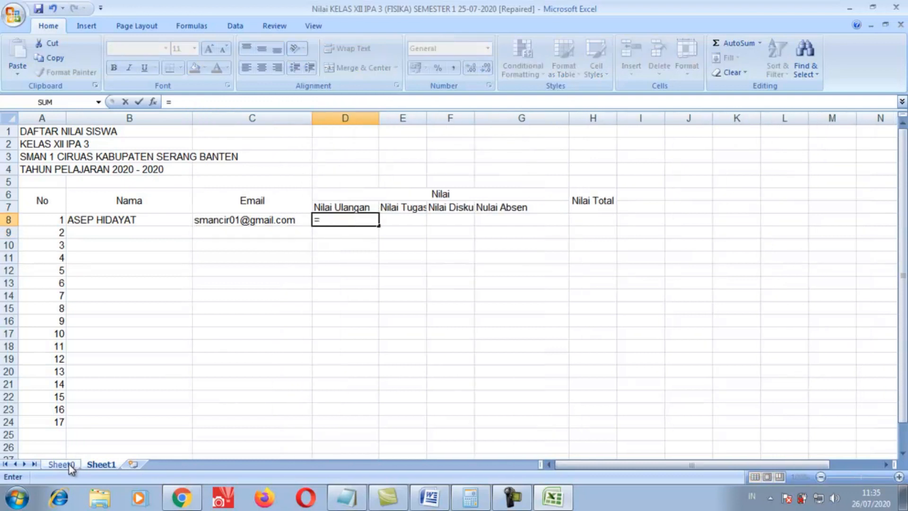
pyautogui.click(70, 466)
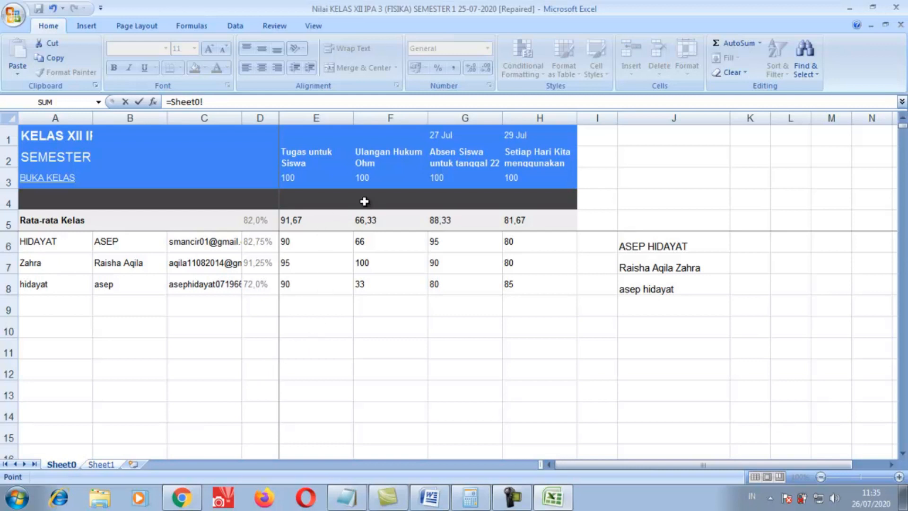
pyautogui.click(367, 243)
pyautogui.press('Return')
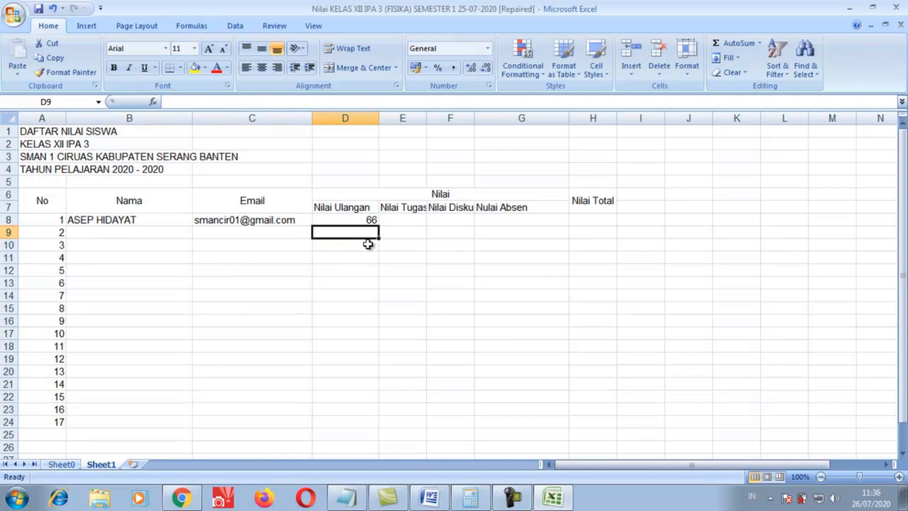
# Widen the Nilai Tugas column and link E8 to the first student's assignment score with =Sheet0!E6
pyautogui.moveTo(427, 119); pyautogui.dragTo(454, 126)
pyautogui.click(419, 220)
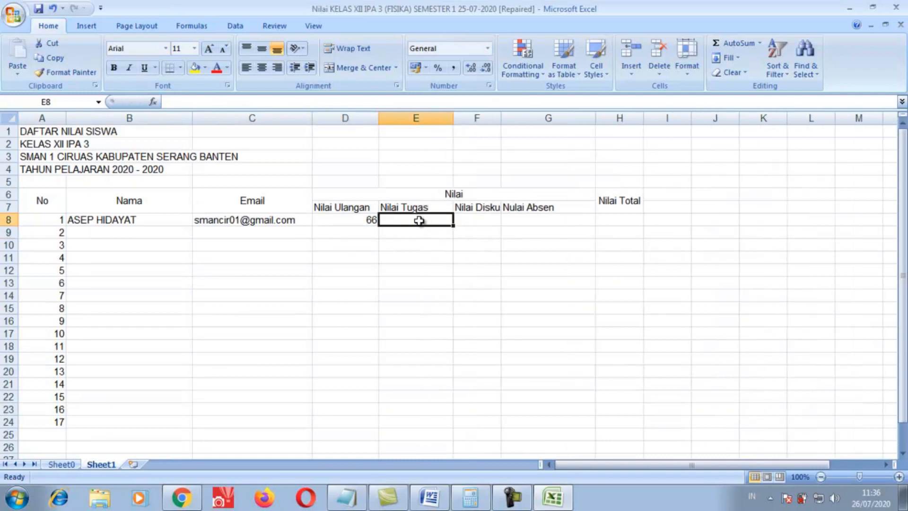
pyautogui.write('=')
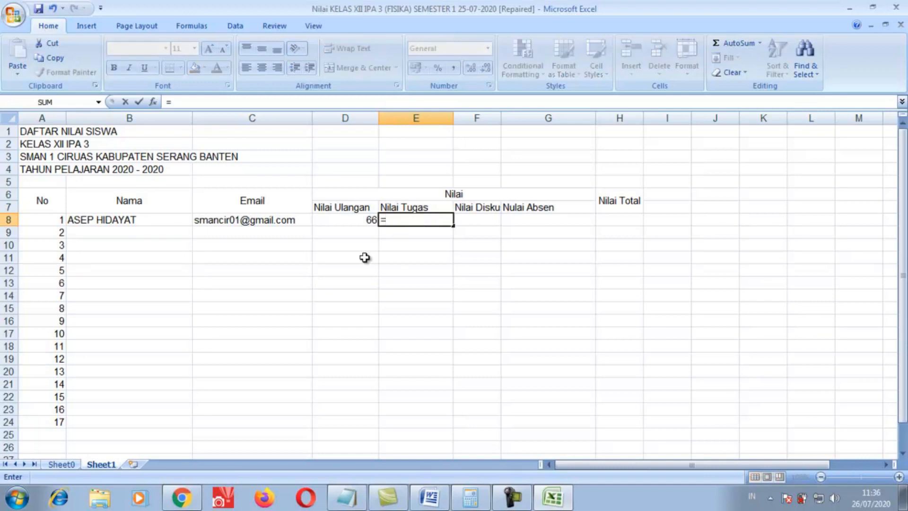
pyautogui.click(61, 464)
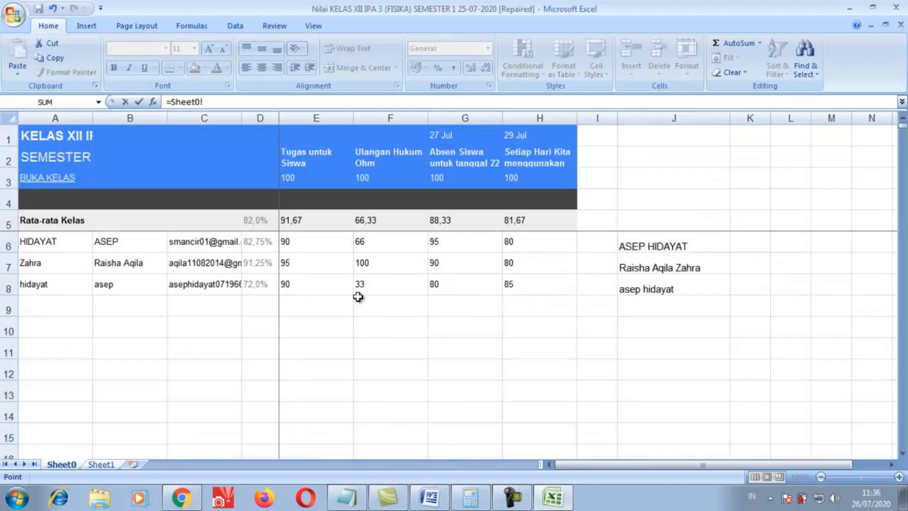
pyautogui.click(290, 241)
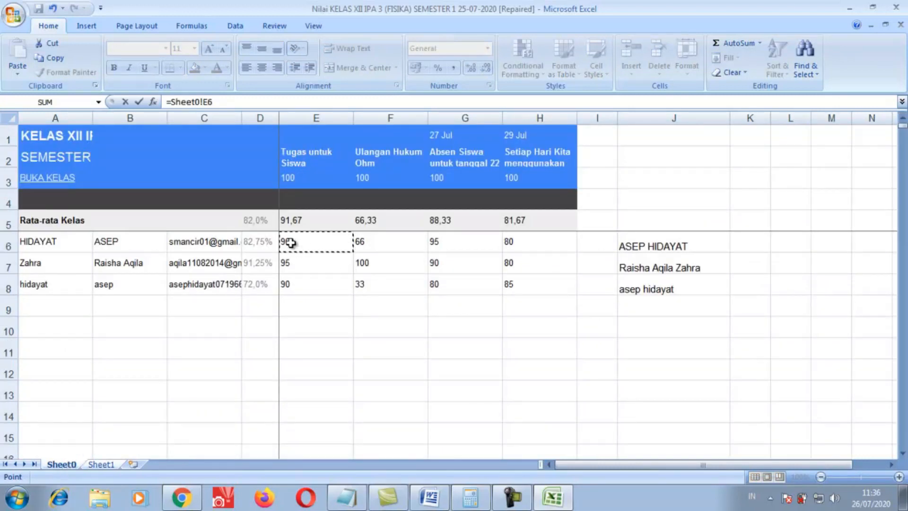
pyautogui.press('Return')
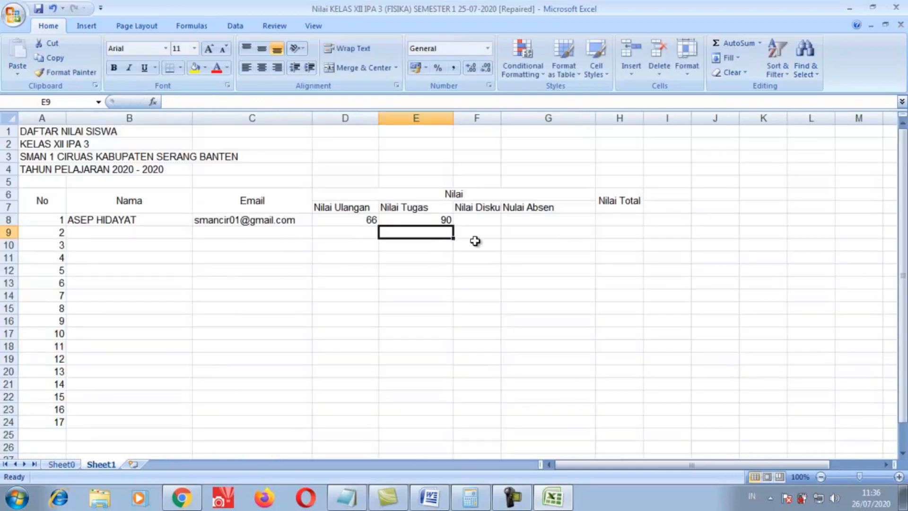
# Link the first student's discussion score in F8 to Sheet0 cell H6
pyautogui.click(487, 218)
pyautogui.write('=')
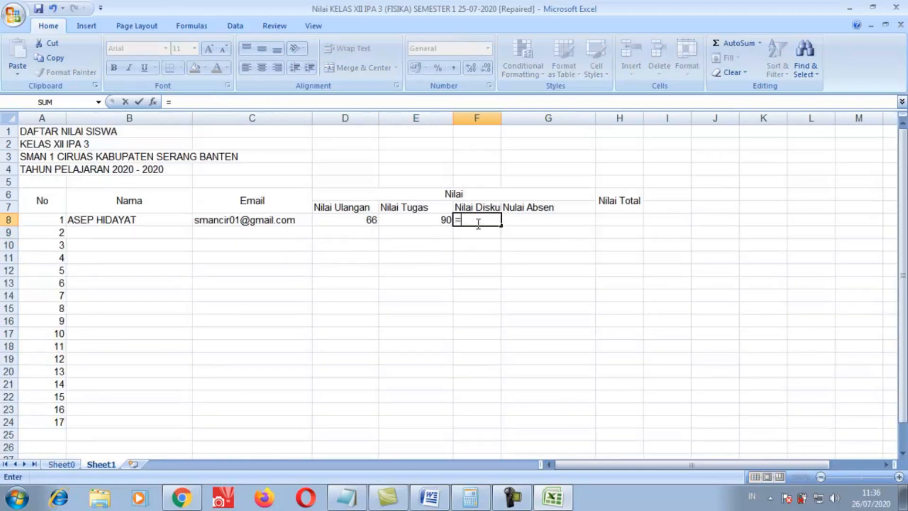
pyautogui.click(67, 466)
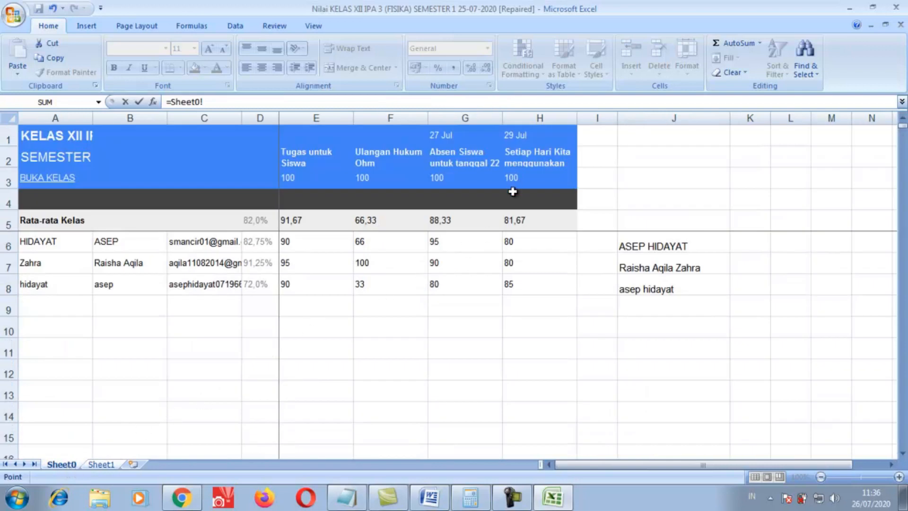
pyautogui.click(510, 244)
pyautogui.press('Return')
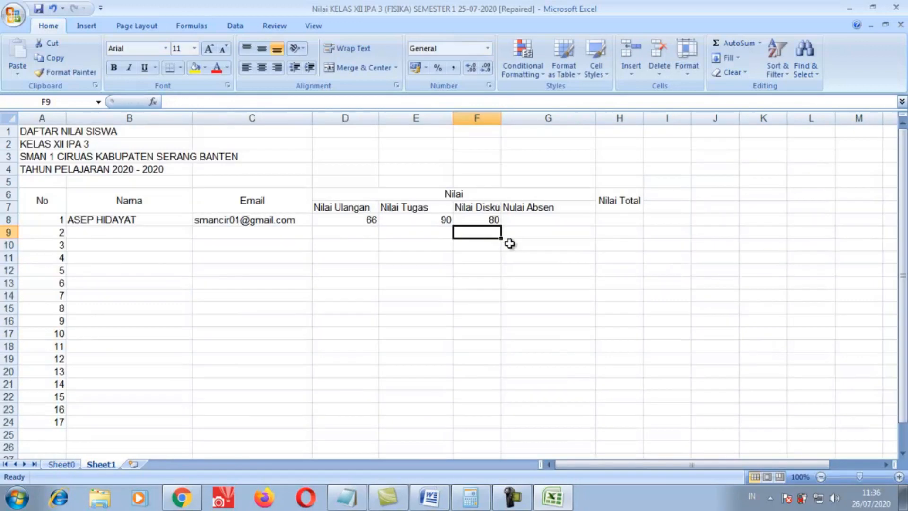
# Link the attendance score in G8 to Sheet0 cell G6, and fill the formulas in B8:G8 down to row 24
pyautogui.click(533, 220)
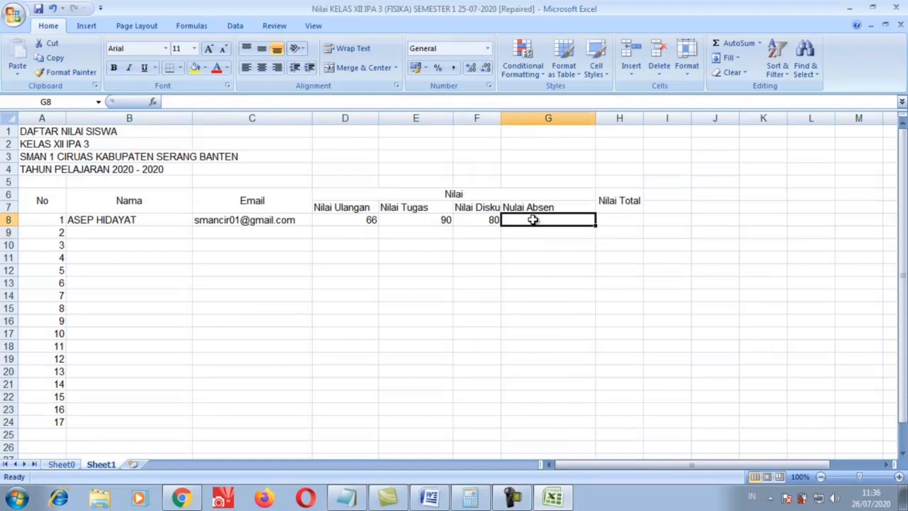
pyautogui.write('=')
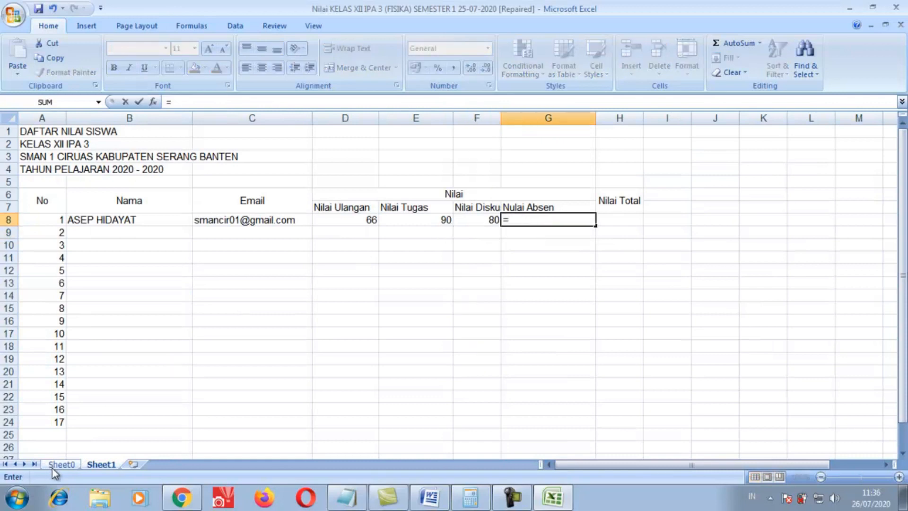
pyautogui.click(60, 464)
pyautogui.click(438, 241)
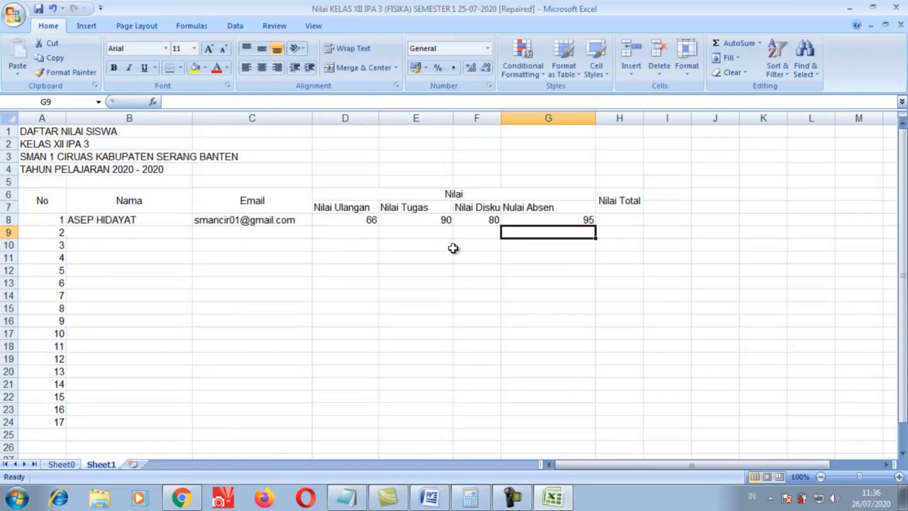
pyautogui.moveTo(95, 218); pyautogui.dragTo(595, 426)
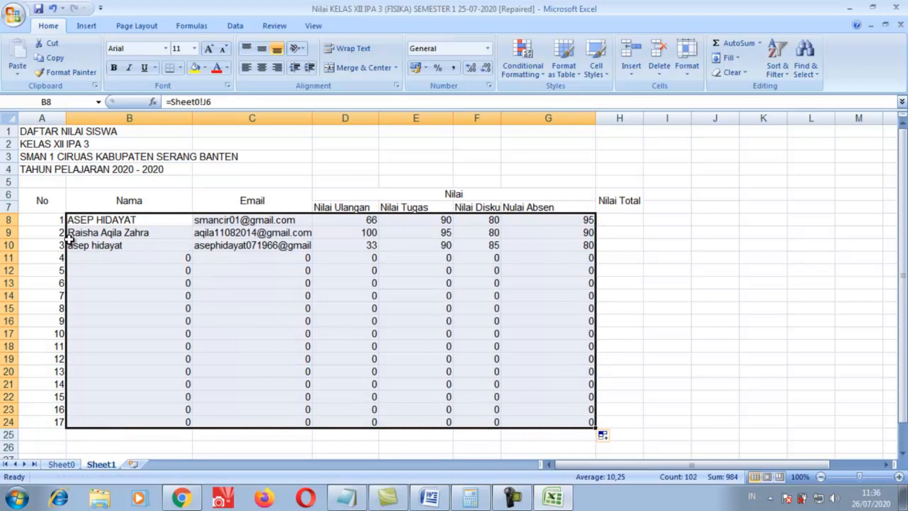
# Apply a heavier solid outline and thin solid inside borders to the grade table A6:H24
pyautogui.moveTo(43, 203); pyautogui.dragTo(599, 422)
pyautogui.rightClick(595, 374)
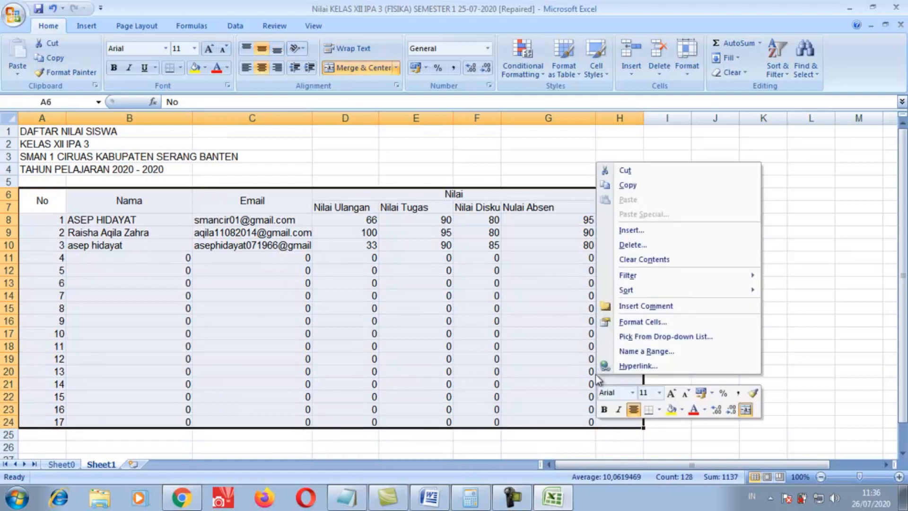
pyautogui.click(646, 323)
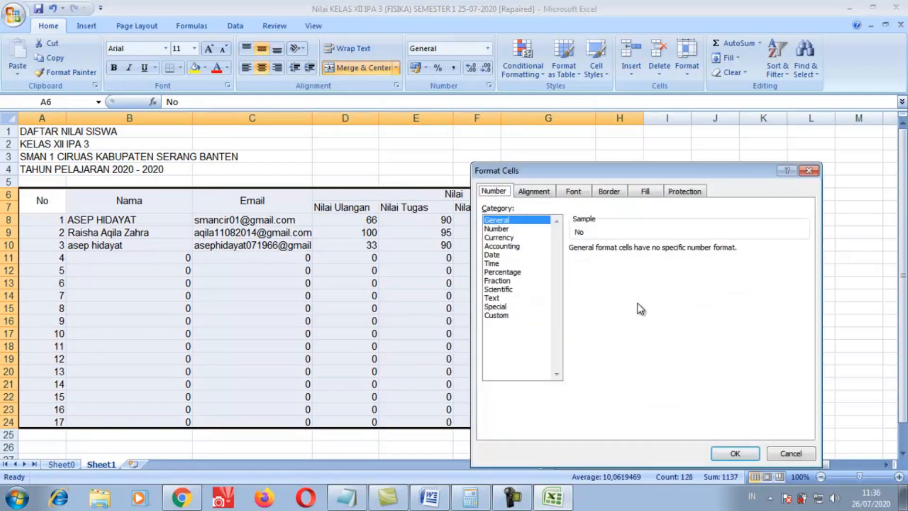
pyautogui.click(608, 193)
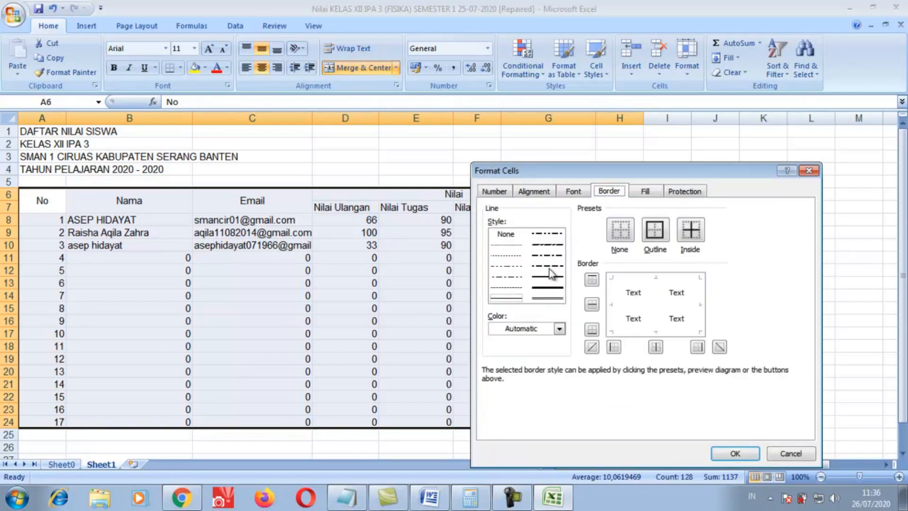
pyautogui.click(649, 251)
pyautogui.click(515, 300)
pyautogui.click(700, 231)
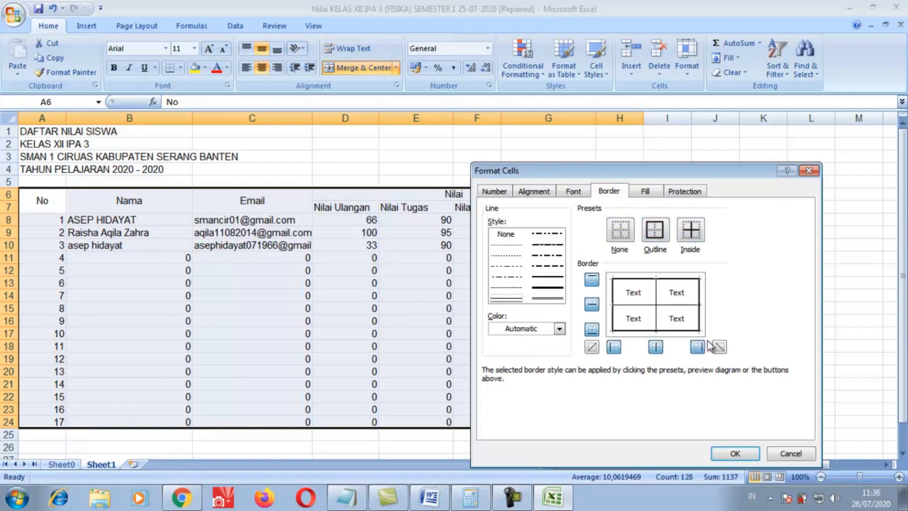
pyautogui.click(732, 454)
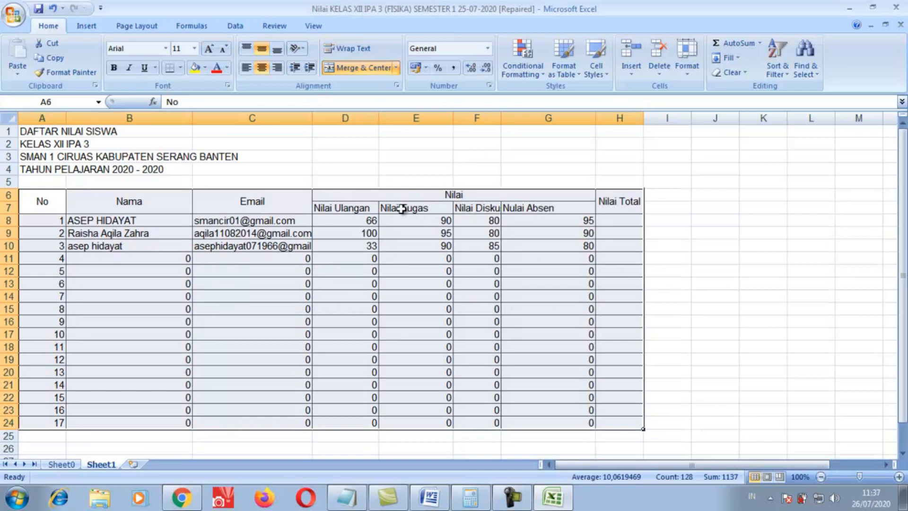
# Center the contents of score columns D to G and widen the Email column to fit the longest address
pyautogui.click(350, 117)
pyautogui.moveTo(350, 117); pyautogui.dragTo(537, 176)
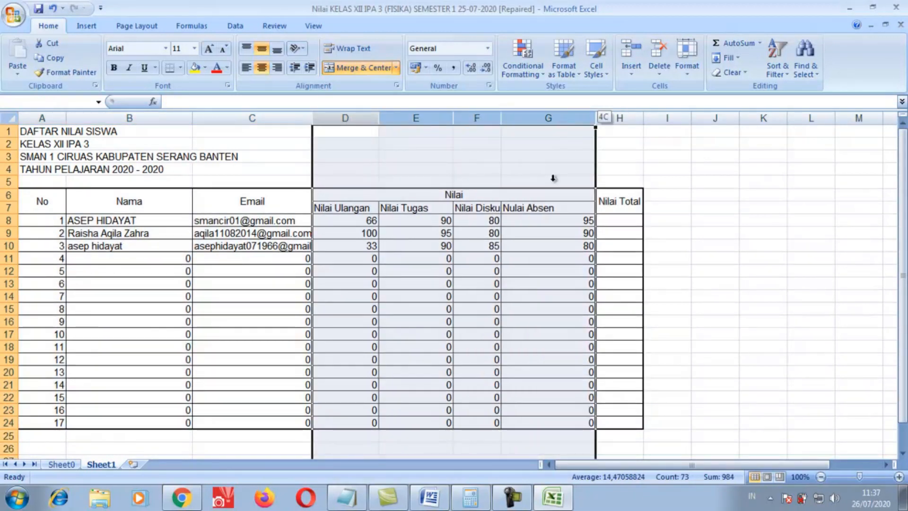
pyautogui.click(263, 68)
pyautogui.moveTo(312, 118); pyautogui.dragTo(345, 129)
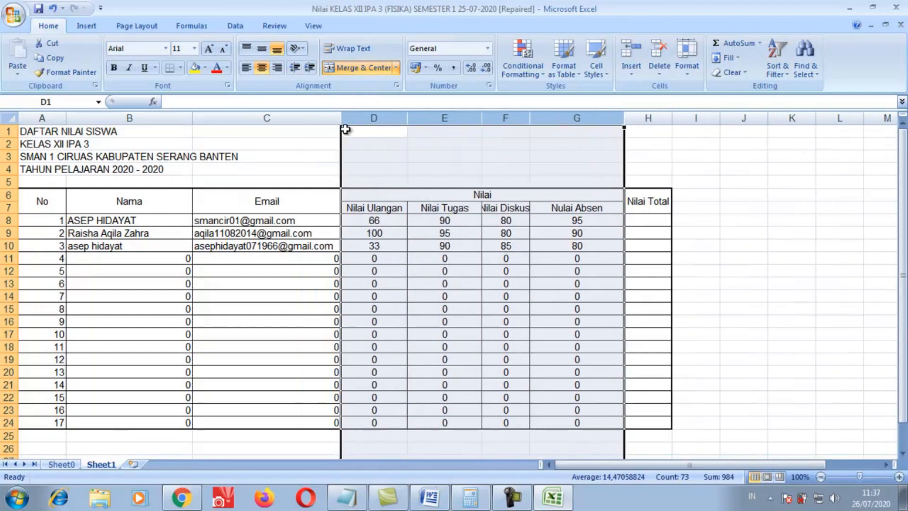
pyautogui.click(746, 271)
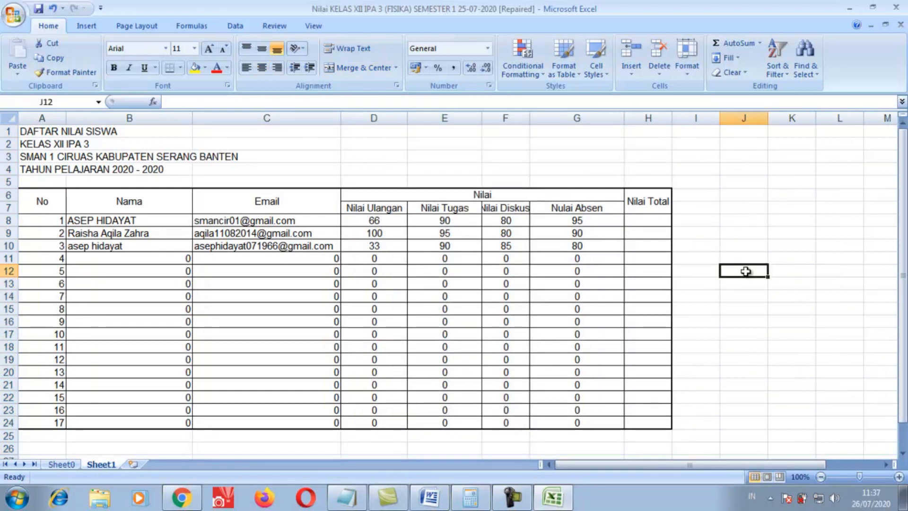
# Start the Nilai Total formula in H8 with Nilai Ulangan weighted at 60%, as =(D8*60%+
pyautogui.click(656, 219)
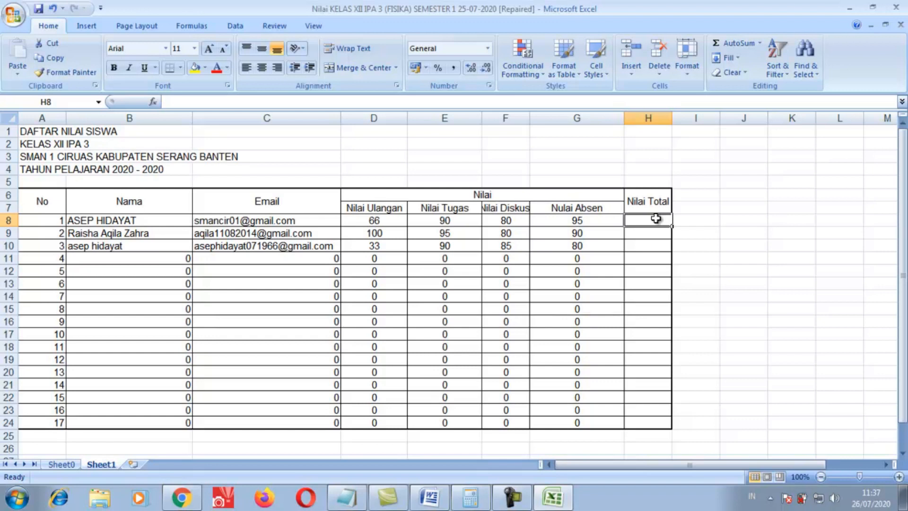
pyautogui.write('=')
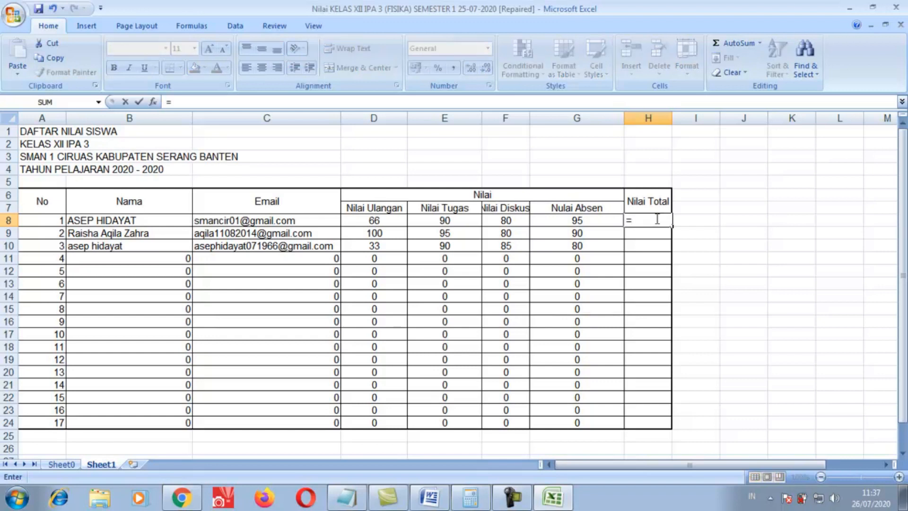
pyautogui.click(379, 224)
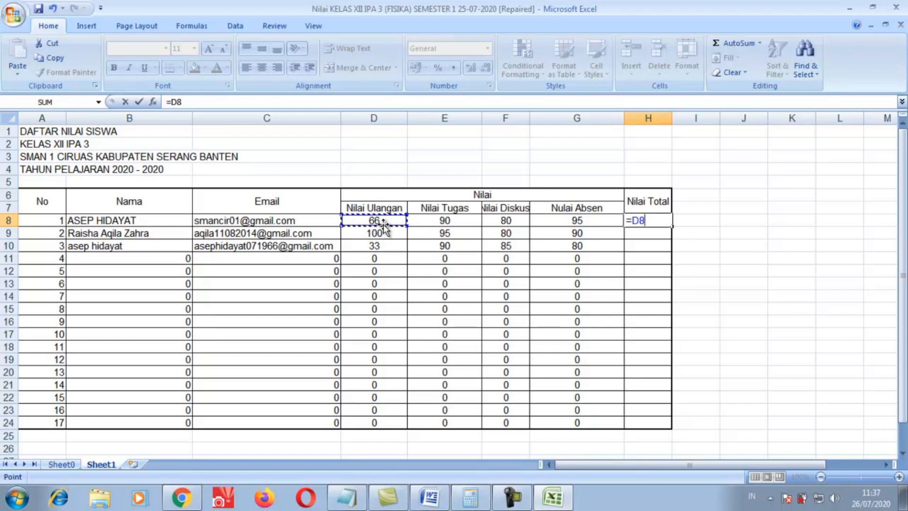
pyautogui.click(634, 221)
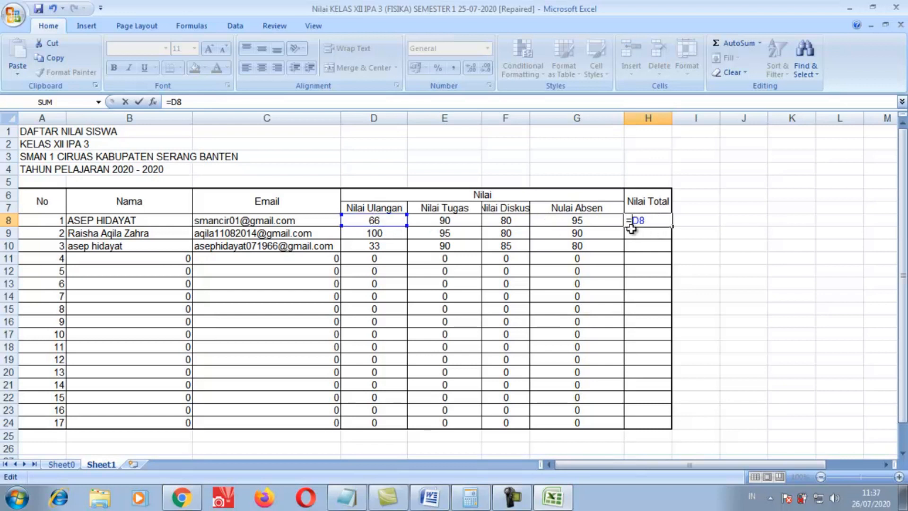
pyautogui.write('(')
pyautogui.press('End')
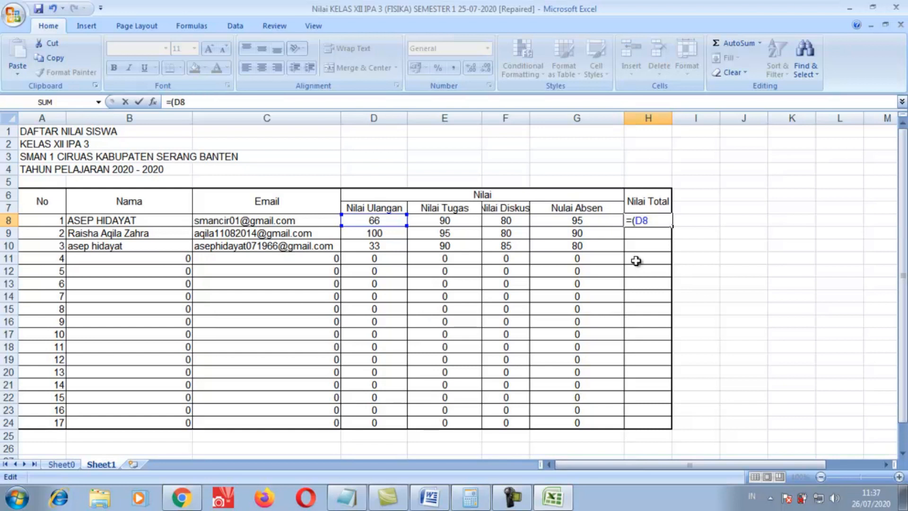
pyautogui.write('*60%+')
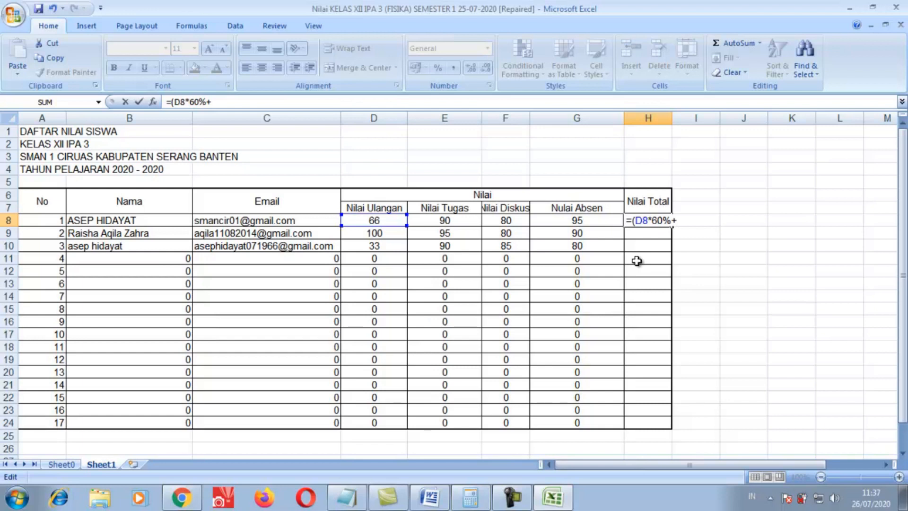
# Complete the Nilai Total formula in H8 as =(D8*60%+E8*20%+F8*15%+G8*5%)
pyautogui.click(466, 223)
pyautogui.write('*')
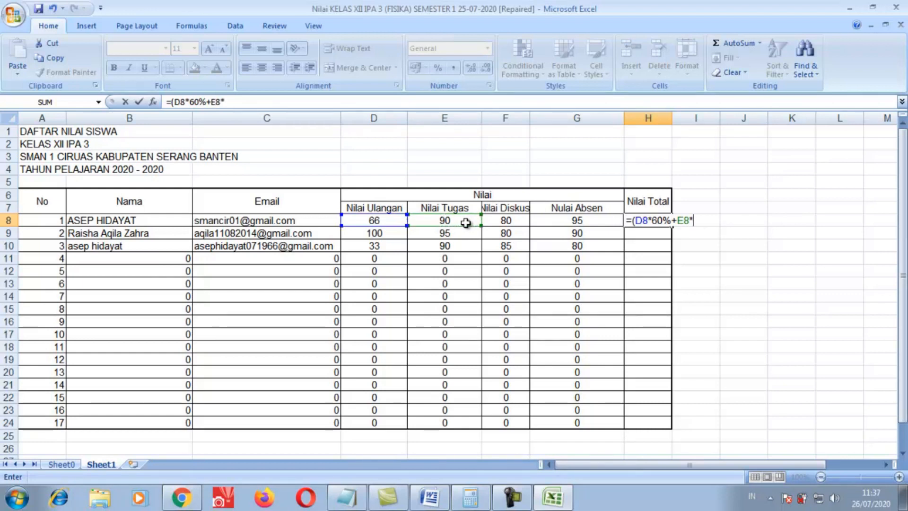
pyautogui.write('20%')
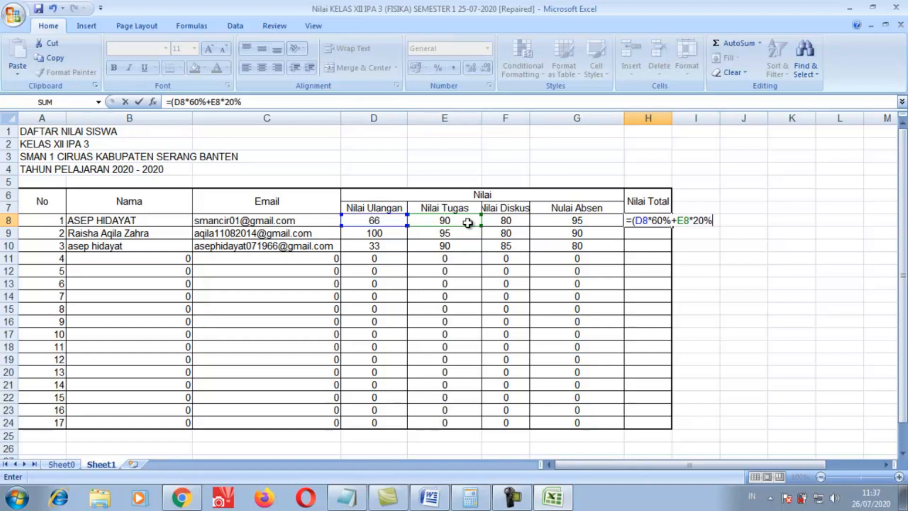
pyautogui.write('+')
pyautogui.click(506, 221)
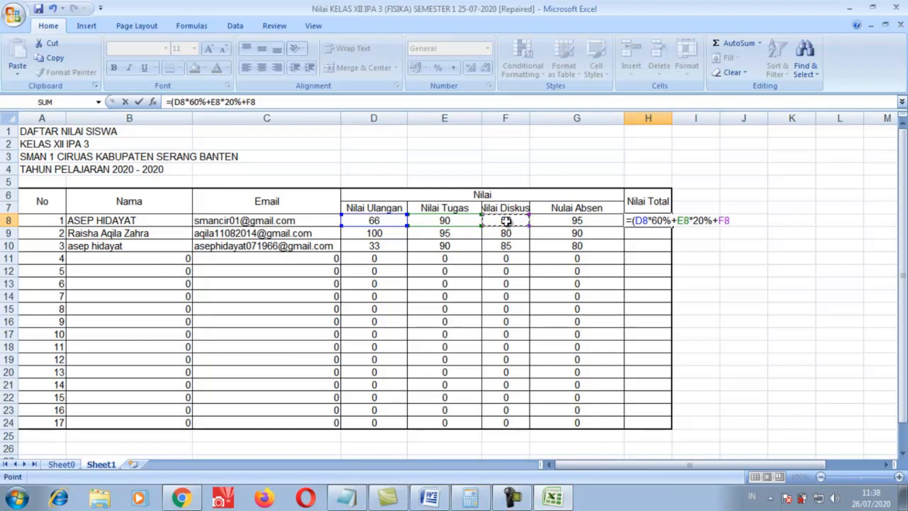
pyautogui.write('*15%')
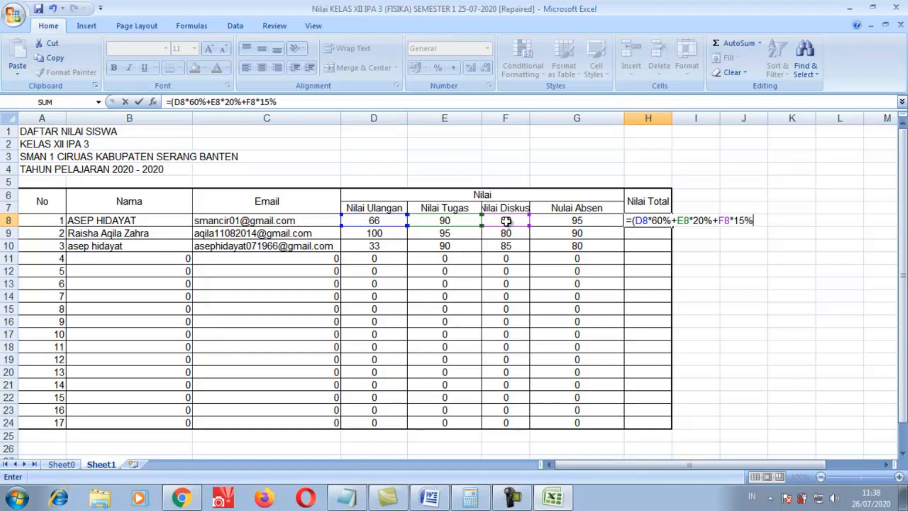
pyautogui.write('+')
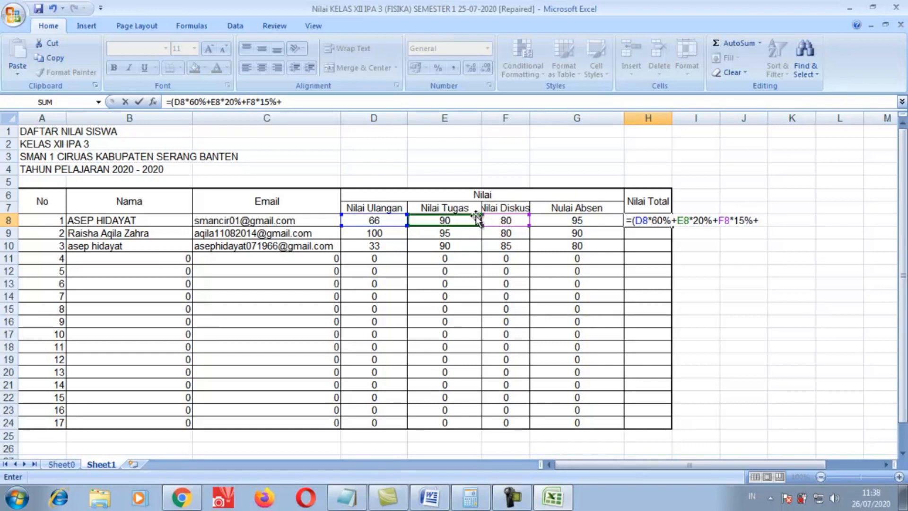
pyautogui.click(566, 221)
pyautogui.write('*5')
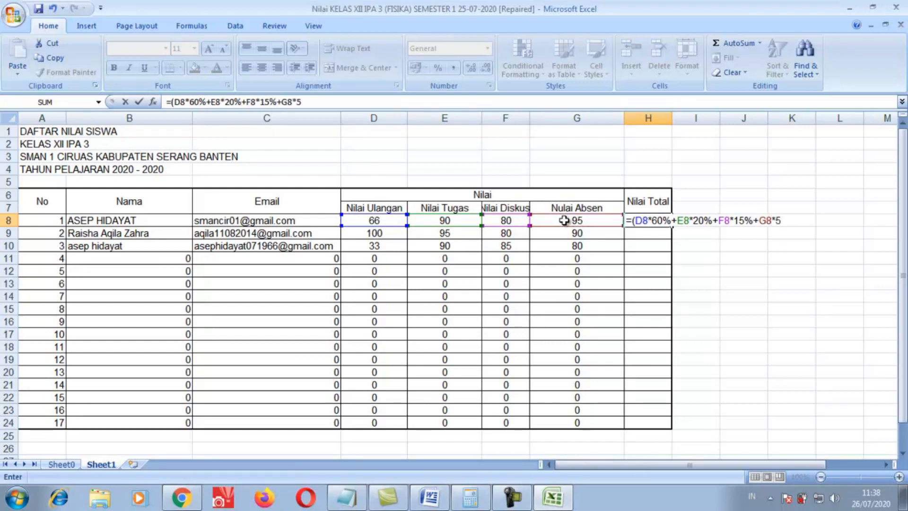
pyautogui.write('%)')
pyautogui.press('Return')
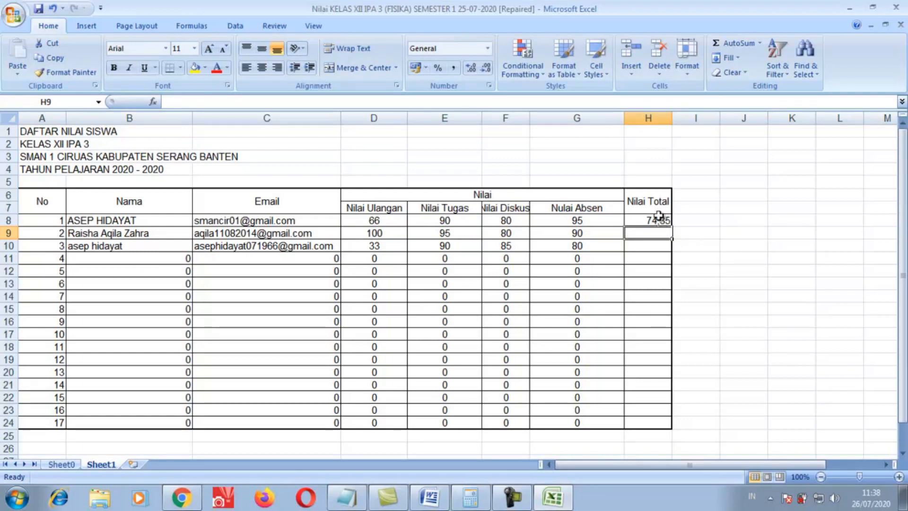
# Center the contents of the Nilai Total column and fill the H8 formula down to row 24
pyautogui.click(648, 118)
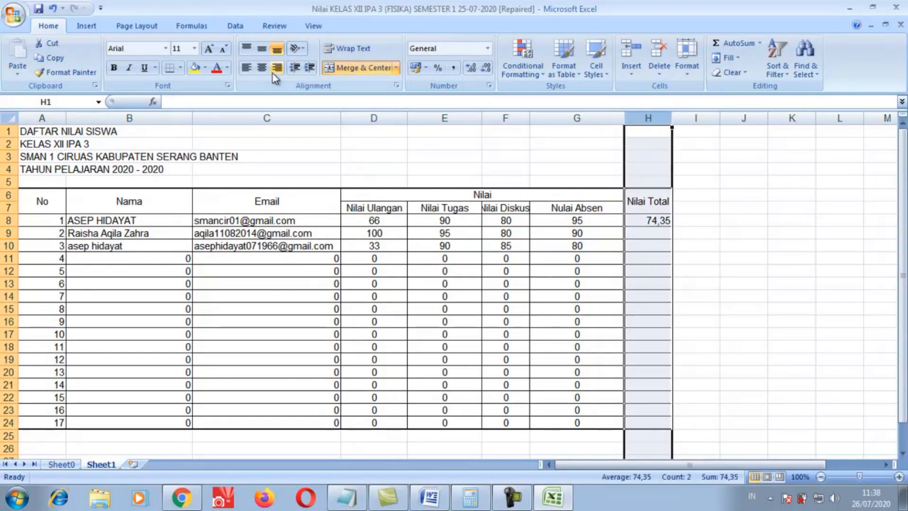
pyautogui.click(262, 67)
pyautogui.click(728, 245)
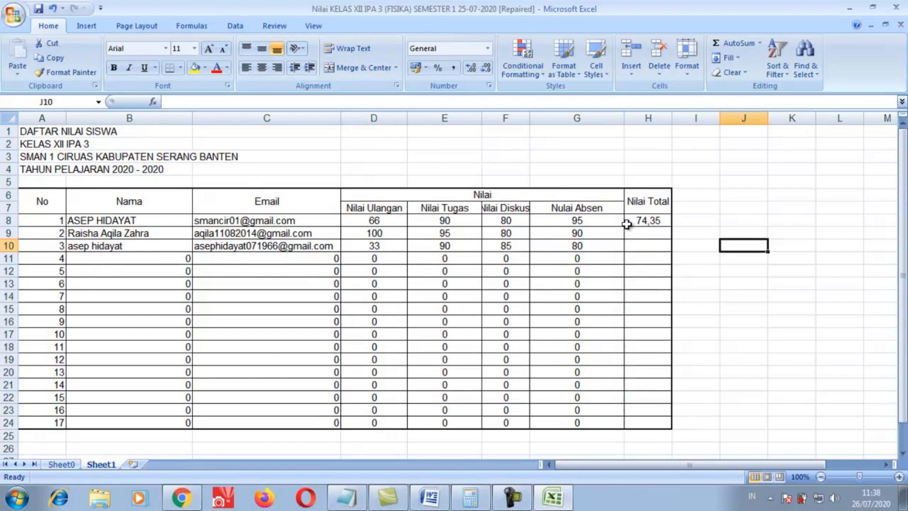
pyautogui.click(646, 221)
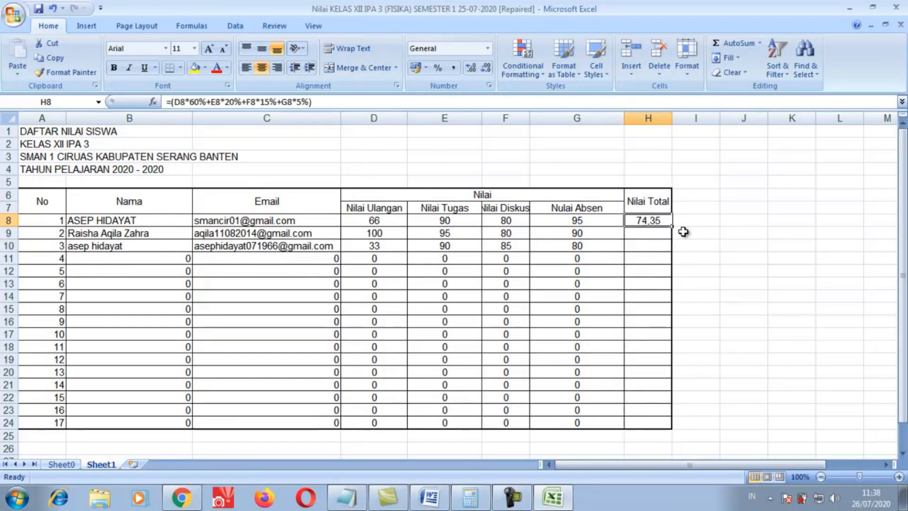
pyautogui.moveTo(675, 227); pyautogui.dragTo(668, 429)
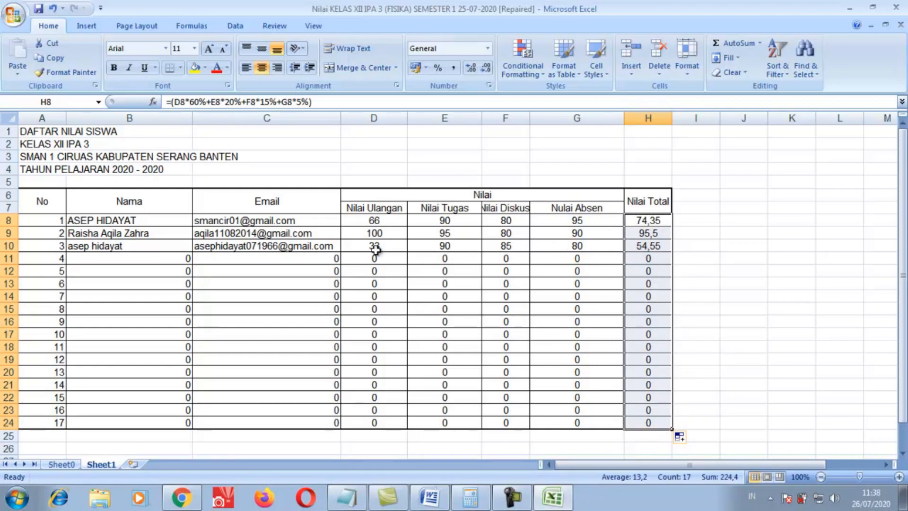
pyautogui.click(375, 250)
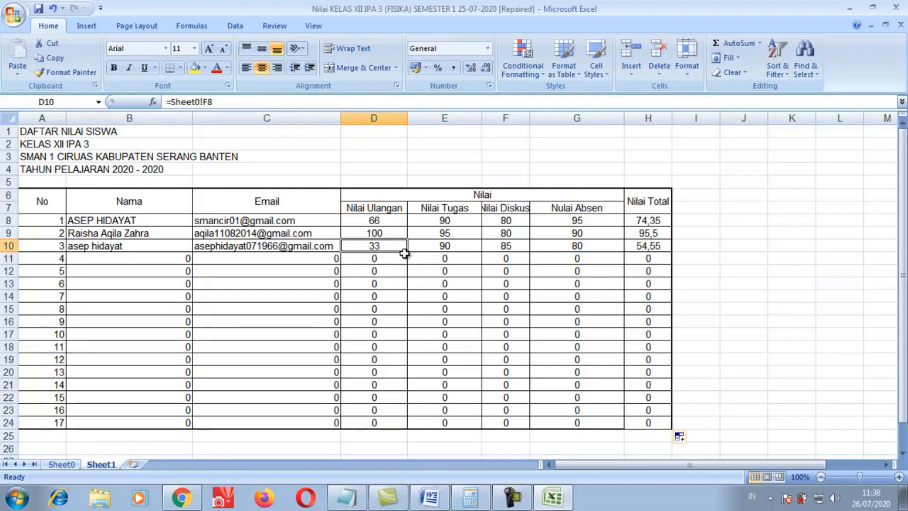
pyautogui.click(651, 249)
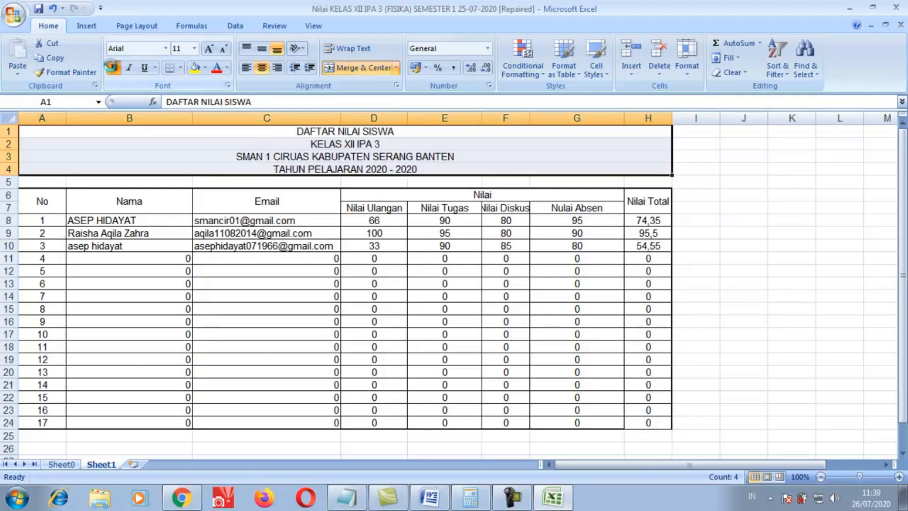
# Make the four title rows above the grade table bold and enlarge their font by four size increments
pyautogui.click(114, 67)
pyautogui.click(208, 49)
pyautogui.click(208, 49)
pyautogui.click(208, 49)
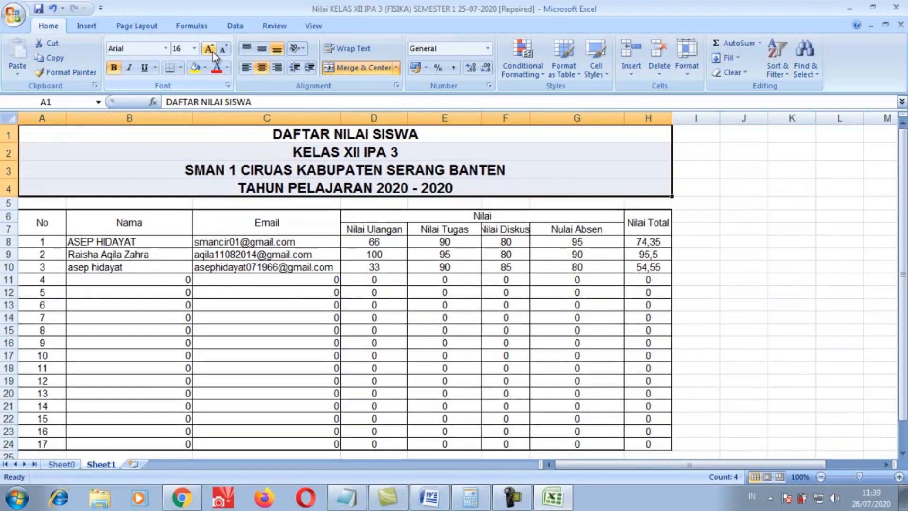
pyautogui.click(209, 49)
pyautogui.click(707, 279)
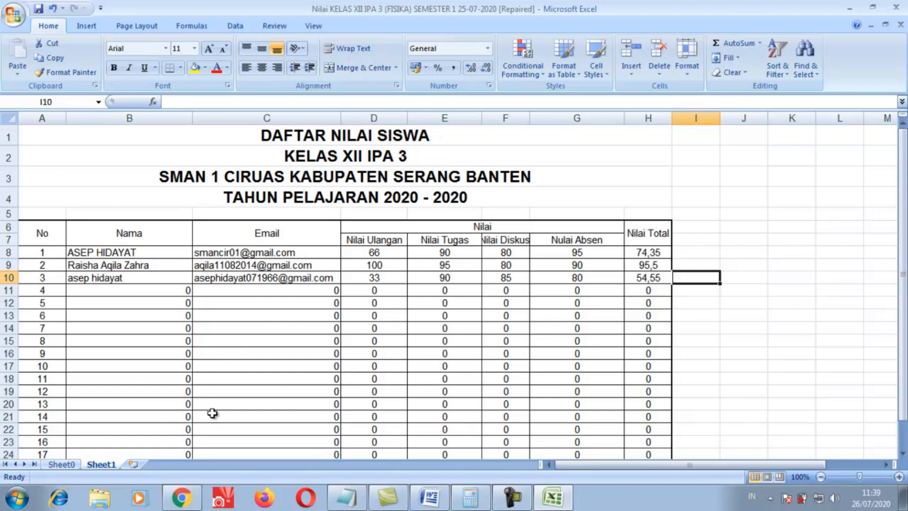
# Switch to Chrome with the Google Classroom page for the Tugas untuk Siswa submissions
pyautogui.click(181, 497)
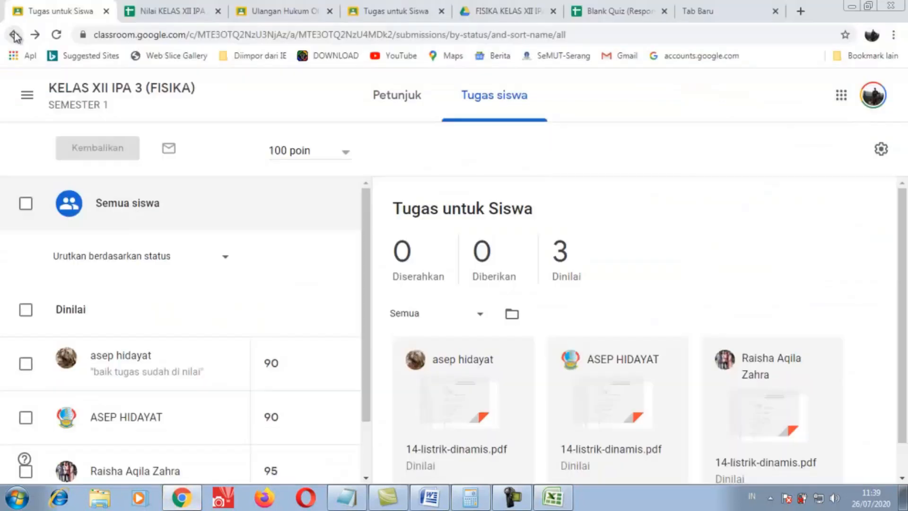